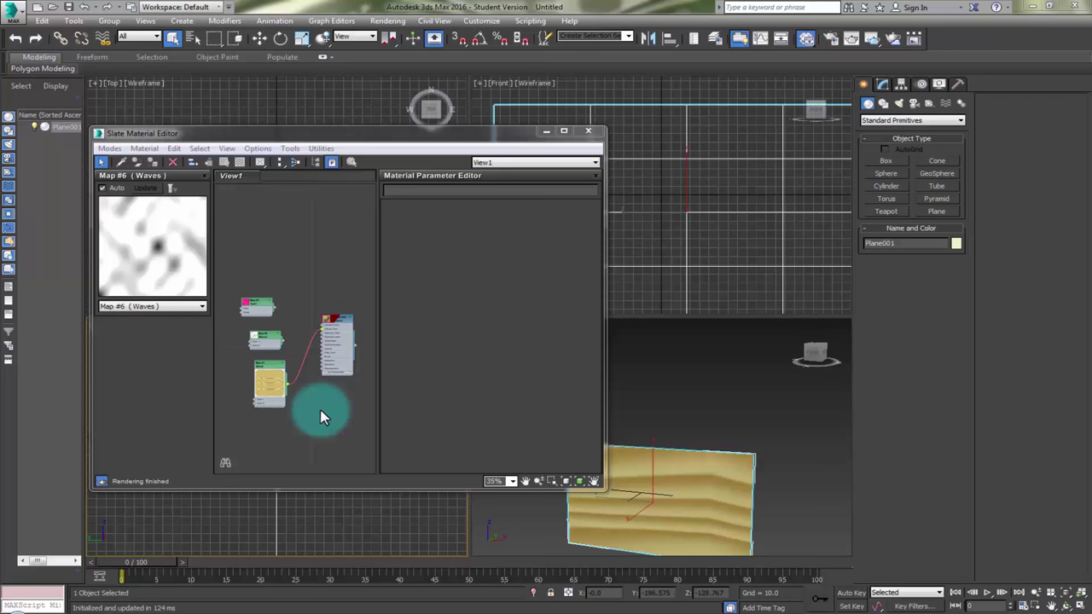
Step: Delete the Waves and wood map nodes so only the material node remains
key("Delete")
scroll(291, 371, "up", 2)
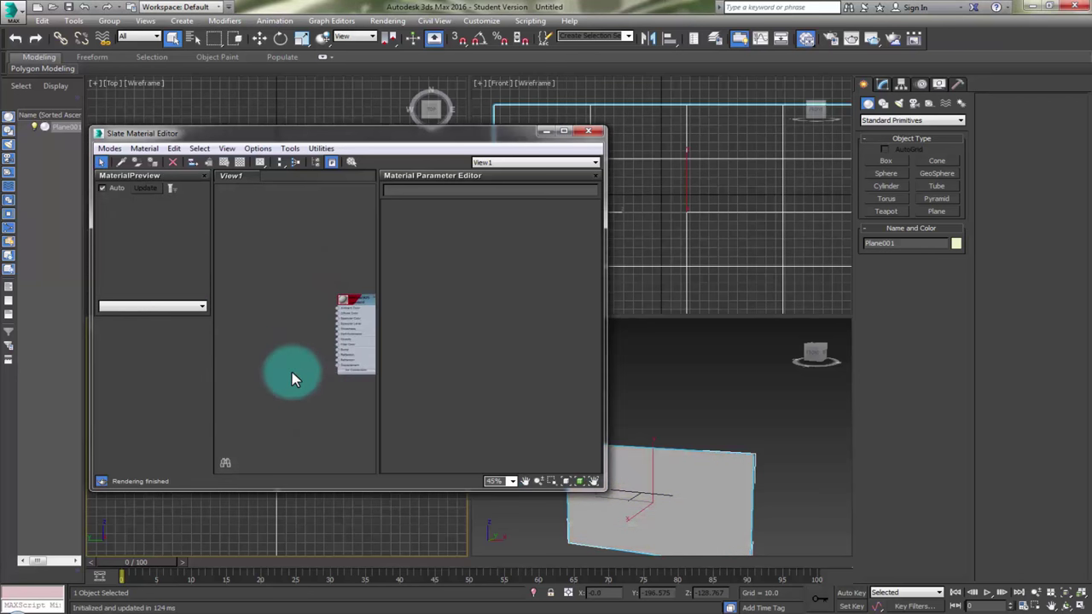
Step: Add a new Tiles map node (Map #9) and place it beside the material node
right_click(254, 329)
mouse_move(298, 347)
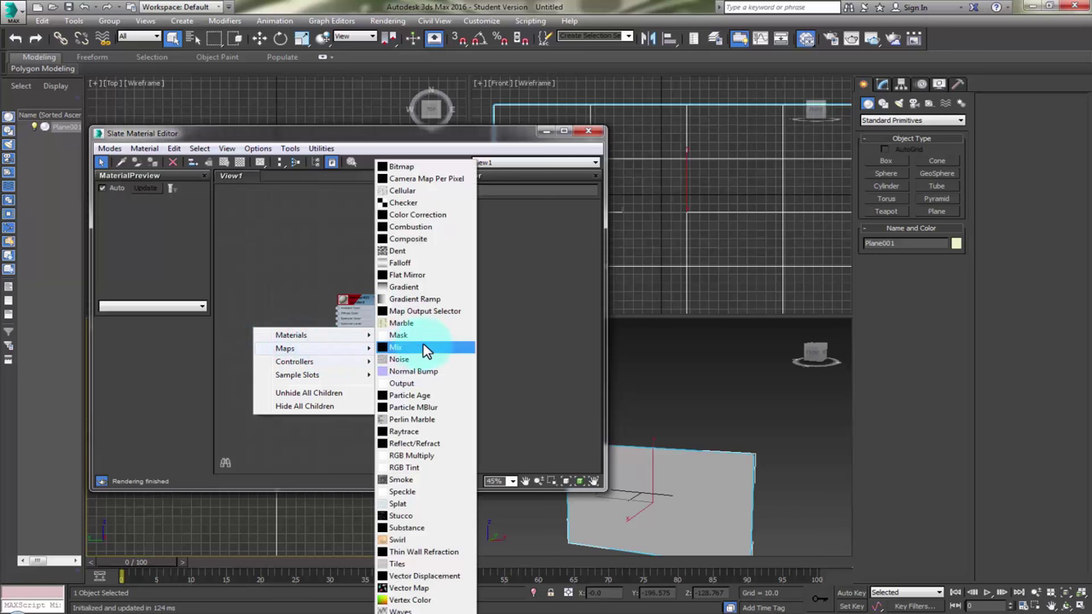
left_click(443, 552)
left_click_drag(252, 332, 269, 317)
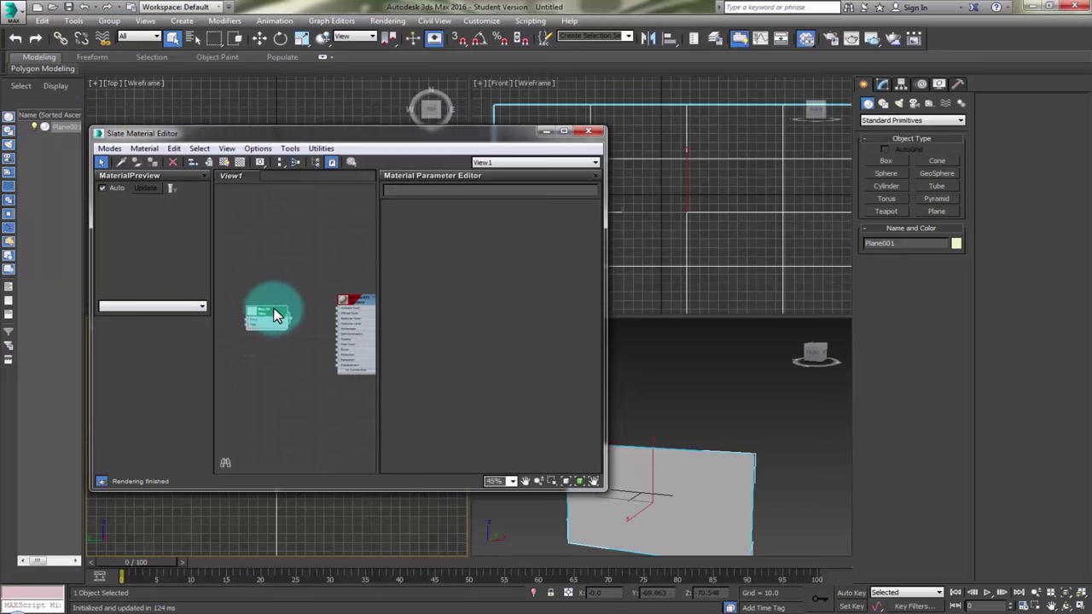
Step: Show the Tiles map's parameters and open a separate preview window of its pattern
double_click(275, 316)
right_click(273, 315)
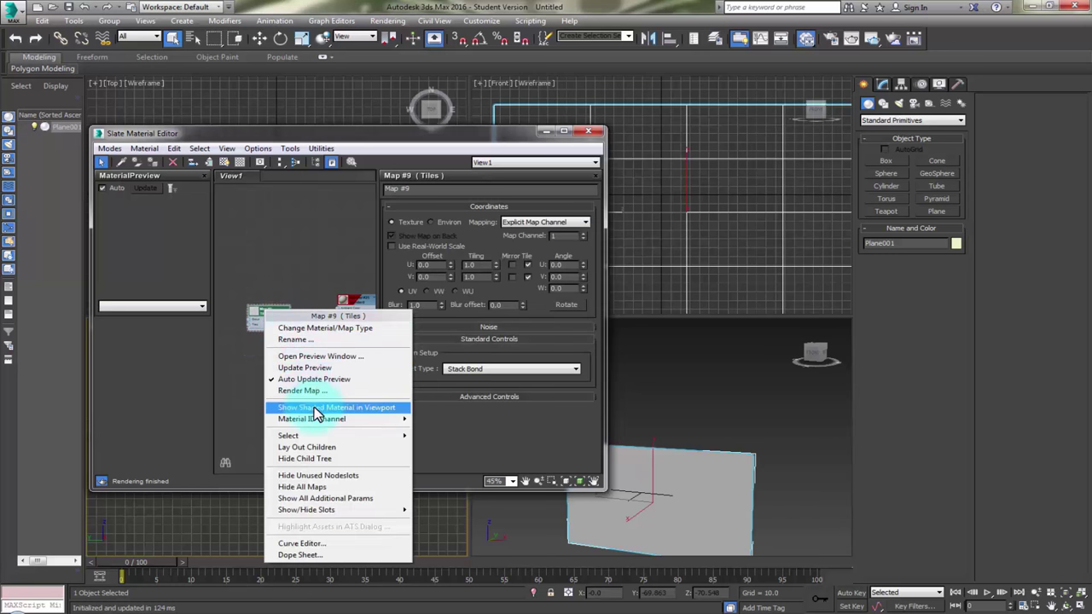
left_click(314, 354)
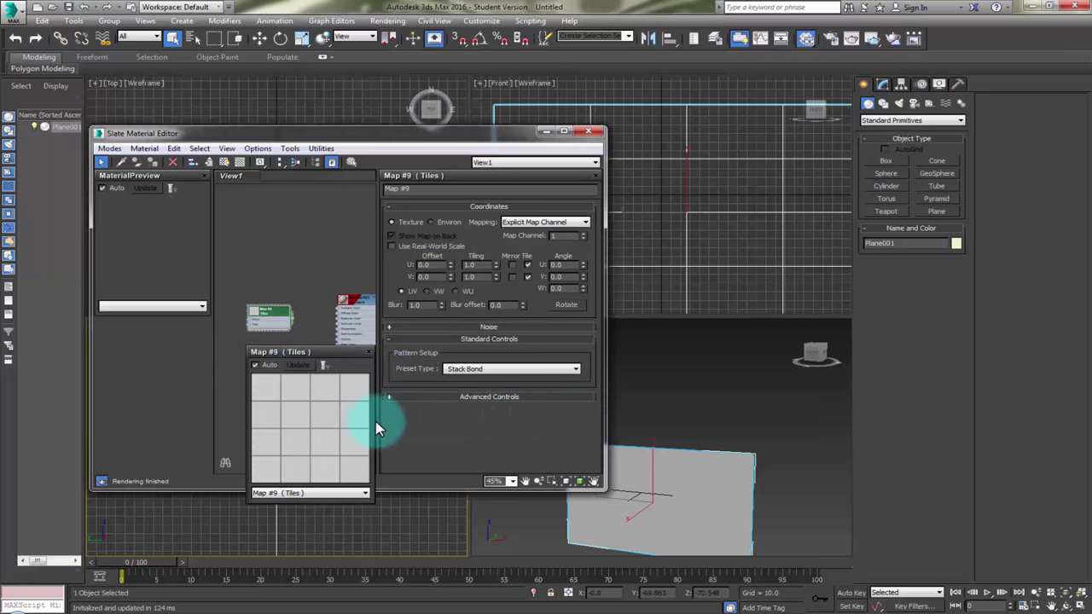
Step: Enlarge the tile preview, move it to the top-right, and wire Tiles into the material's input
left_click_drag(373, 423, 540, 401)
left_click_drag(451, 351, 933, 46)
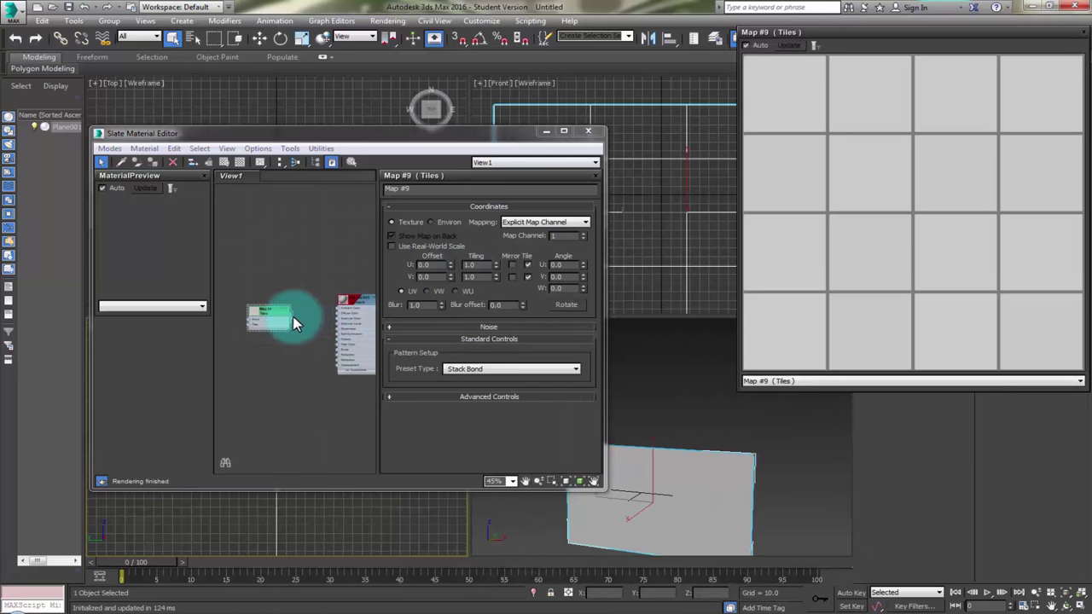
left_click_drag(294, 318, 338, 314)
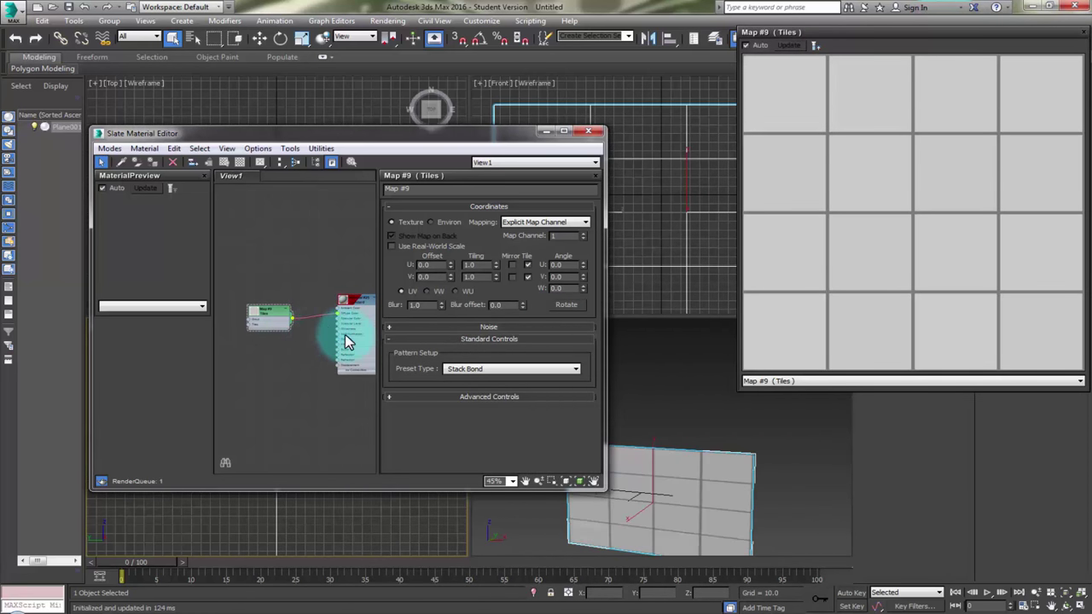
left_click_drag(674, 504, 721, 455)
left_click(271, 323)
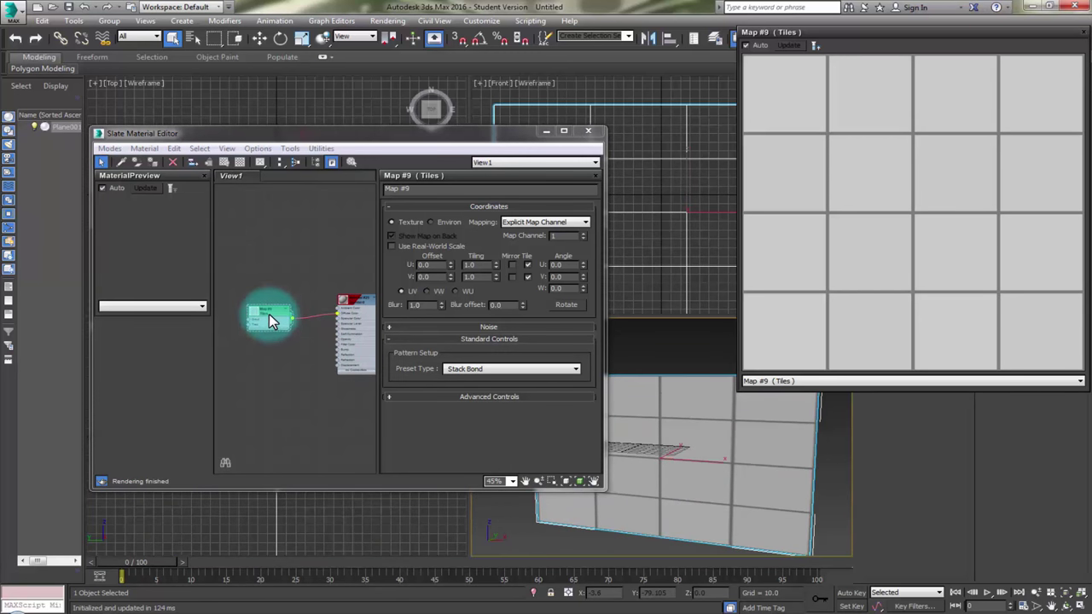
Step: Under Advanced Controls set Horiz. Count 2, Vert. Count 4, Color Variance 1.2, Fade Variance 1.45
left_click(391, 396)
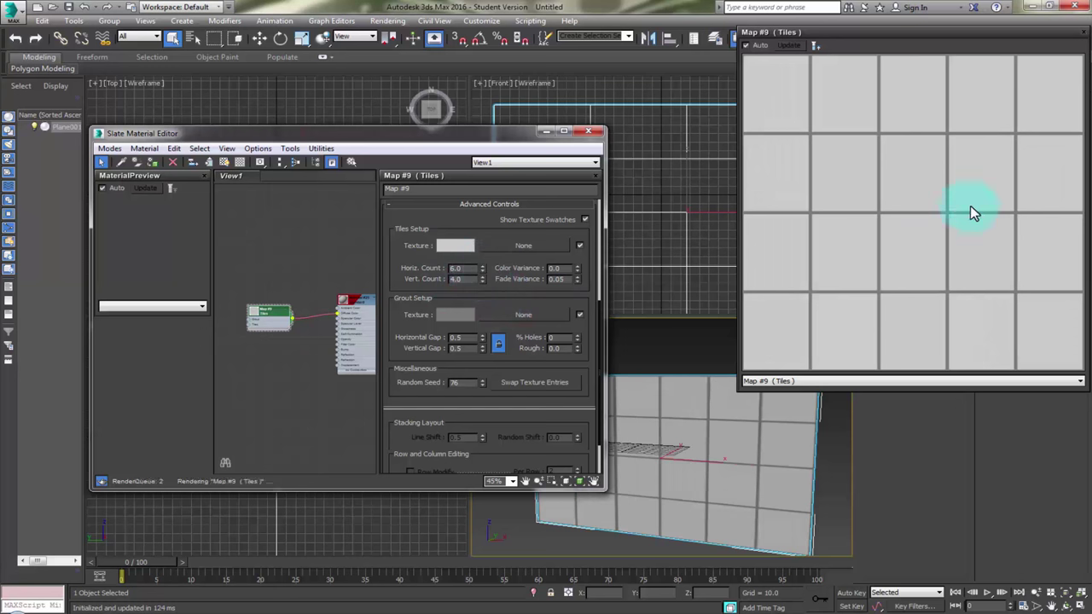
right_click(482, 270)
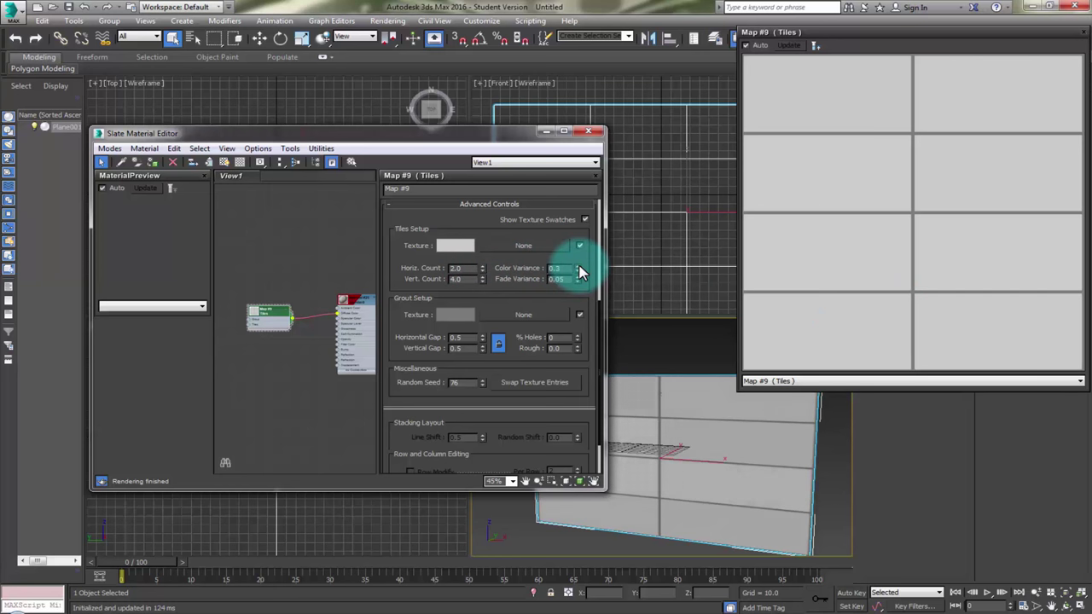
left_click_drag(579, 271, 591, 253)
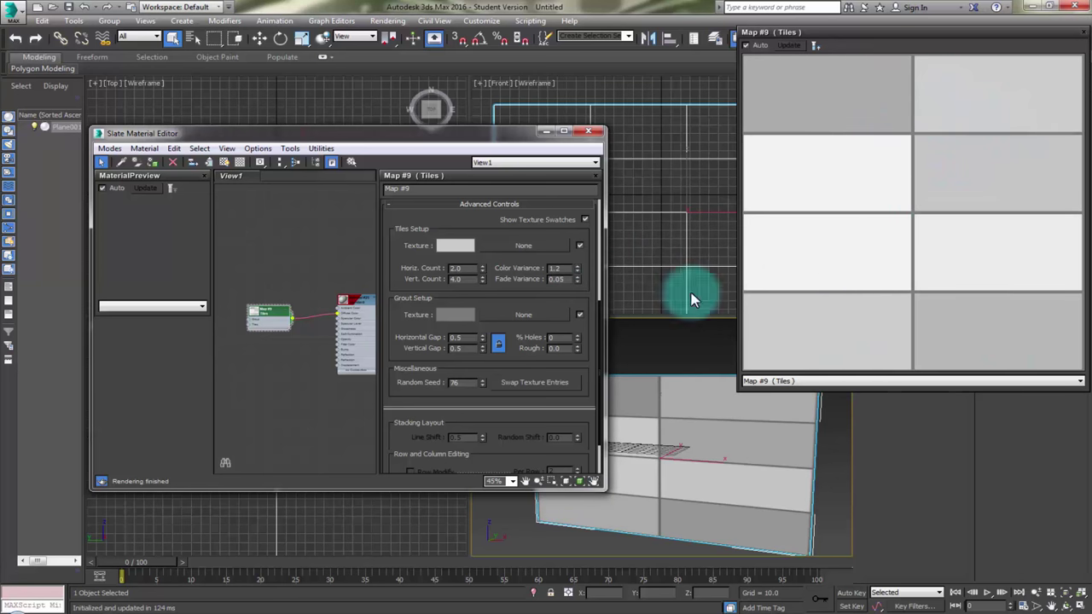
left_click_drag(482, 276, 481, 277)
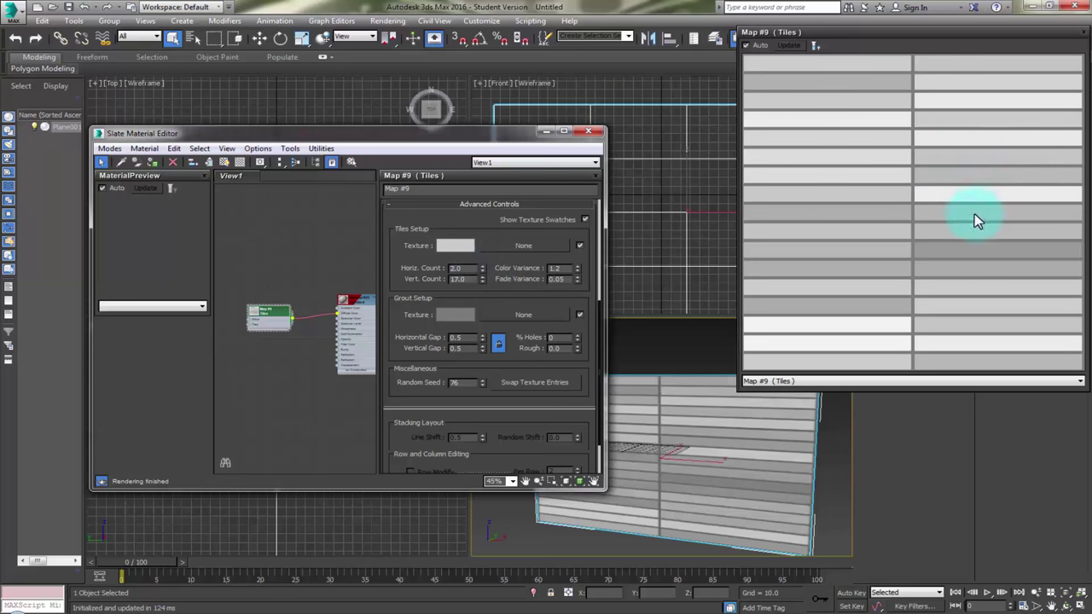
double_click(451, 278)
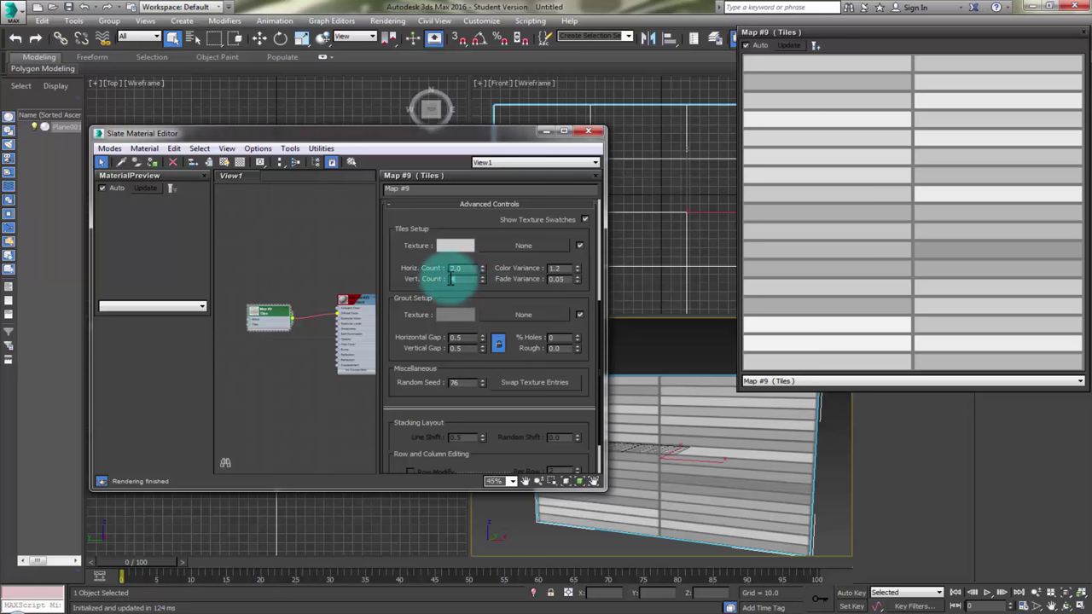
type("4")
key("Return")
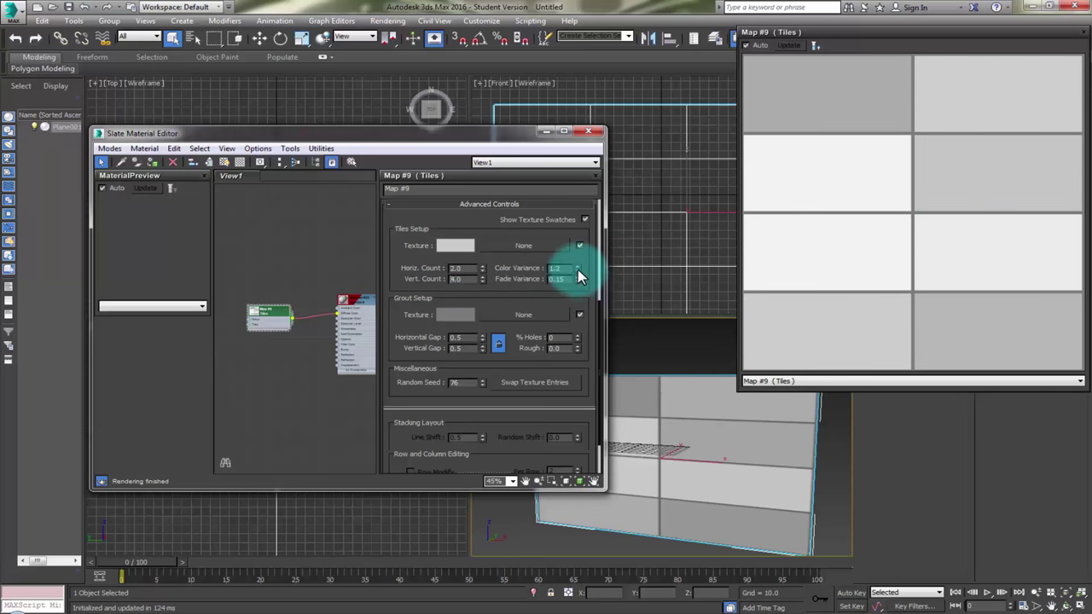
left_click_drag(578, 278, 963, 167)
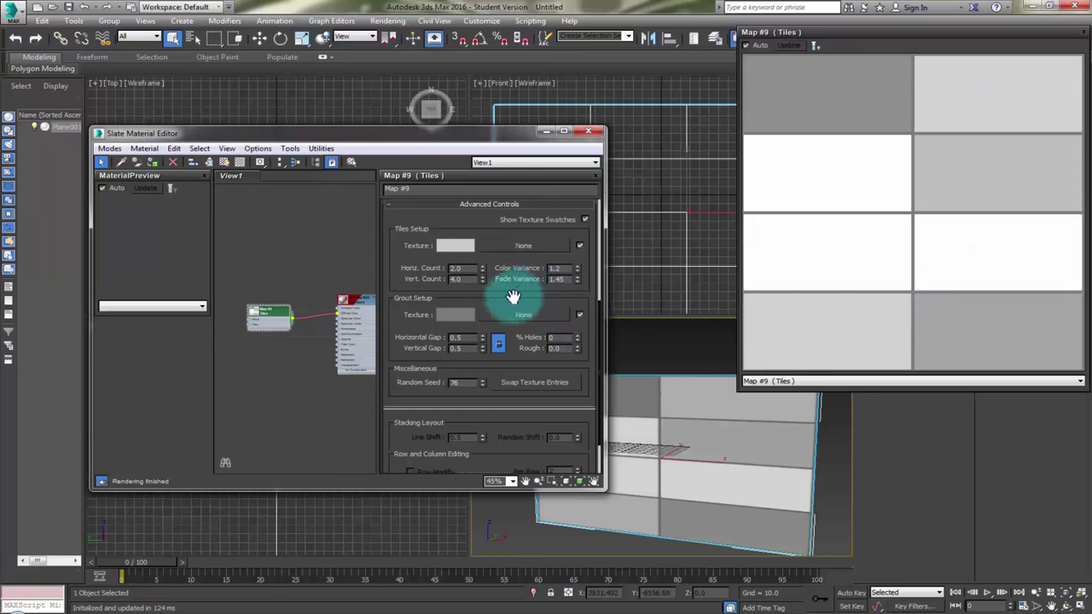
left_click_drag(513, 296, 516, 244)
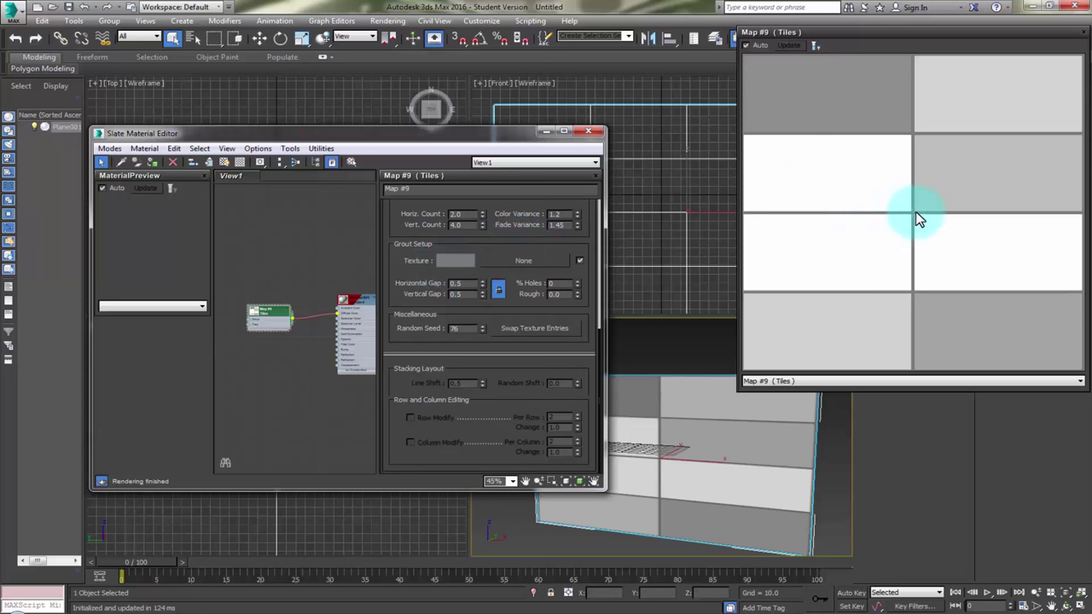
Step: Widen the linked grout gaps to 3.8, then unlock them for separate values
left_click(499, 290)
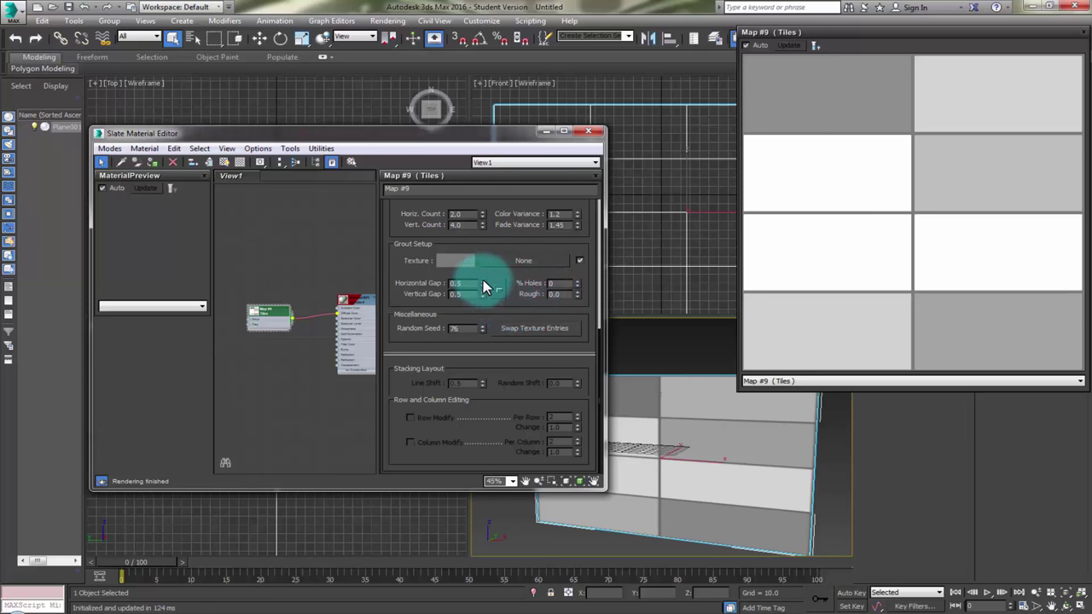
left_click(491, 288)
left_click_drag(483, 281, 456, 290)
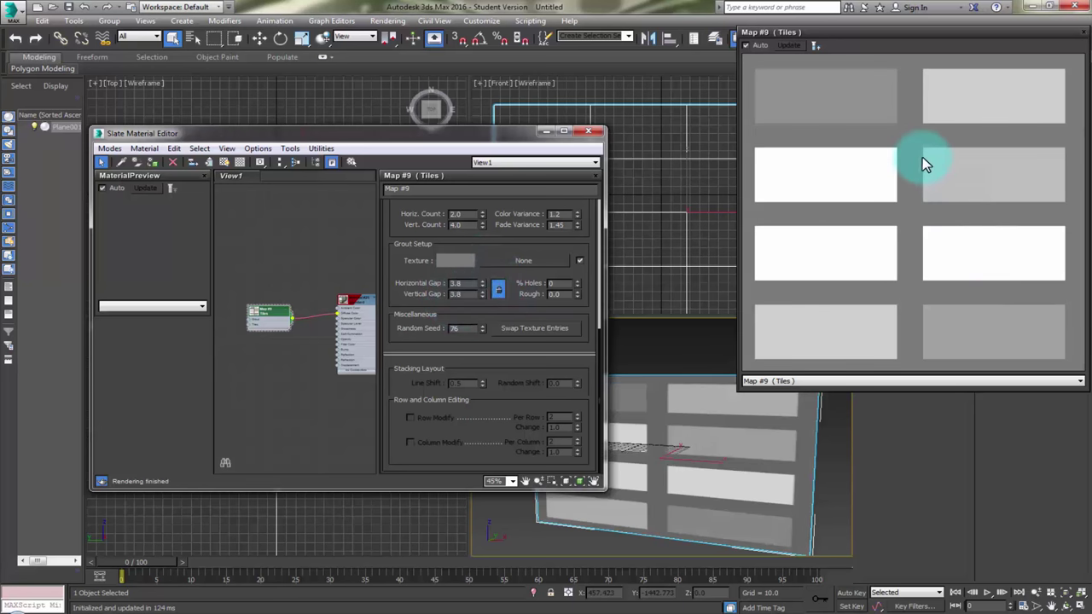
left_click(493, 291)
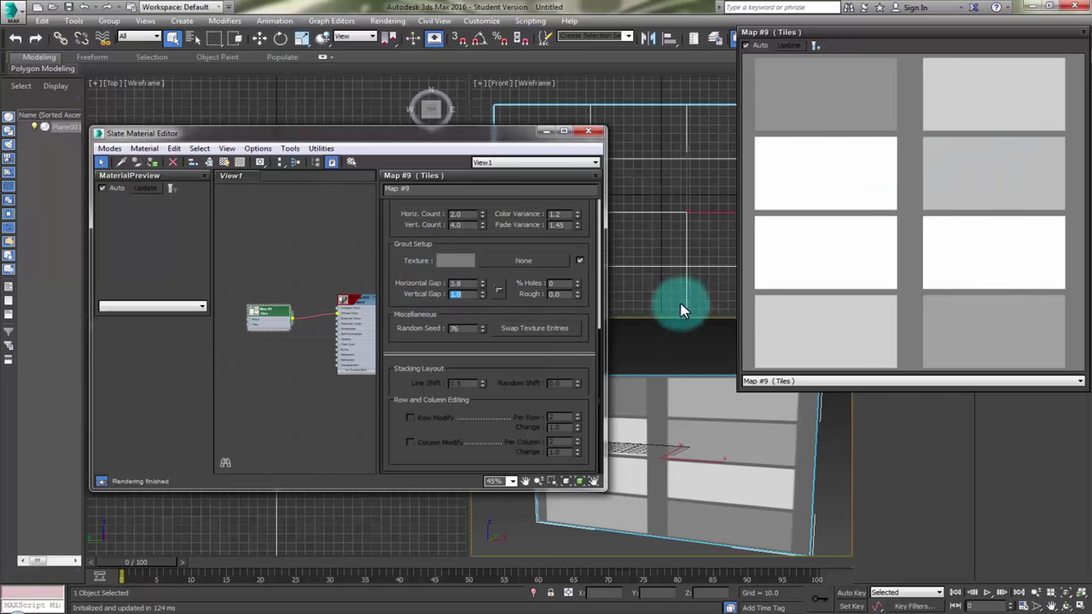
Step: Try a 50 % Holes value, lower it again, and set grout roughness to 27
double_click(554, 283)
type("50")
key("Return")
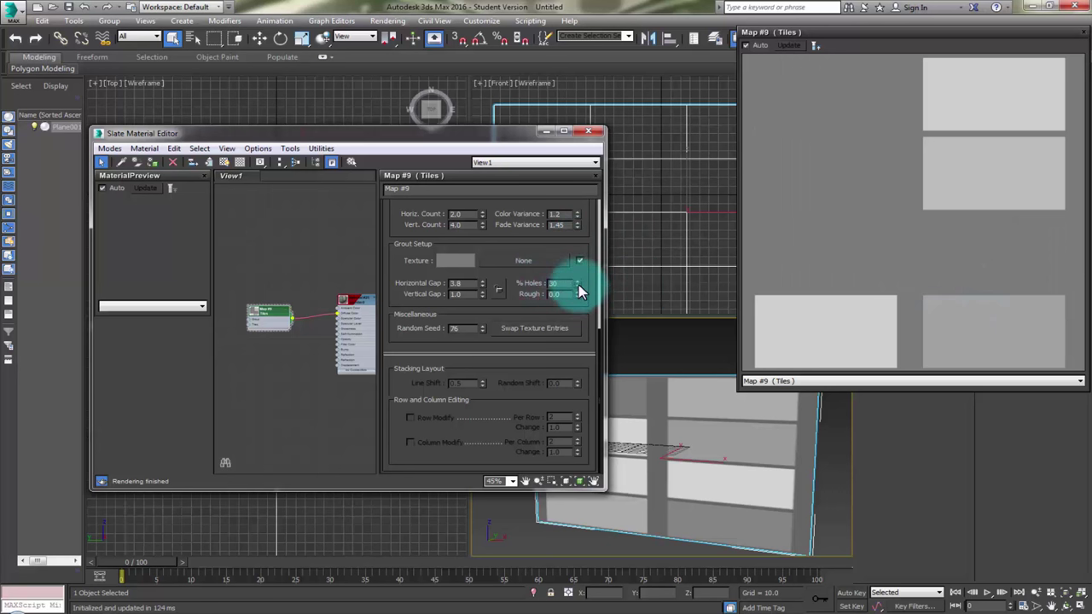
left_click_drag(578, 285, 578, 294)
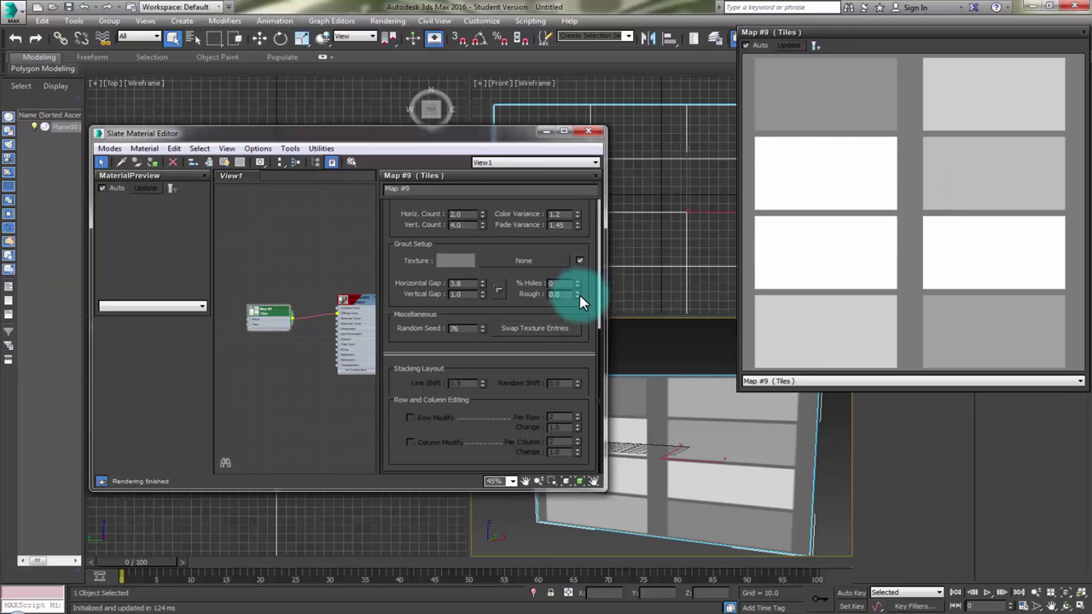
type("7")
key("Return")
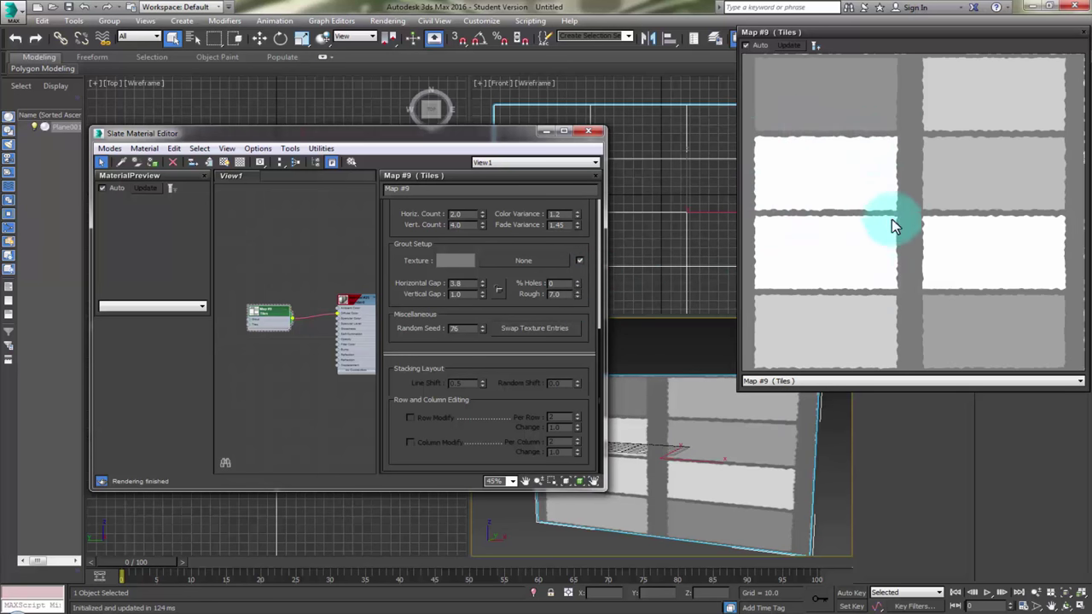
left_click_drag(578, 298, 580, 280)
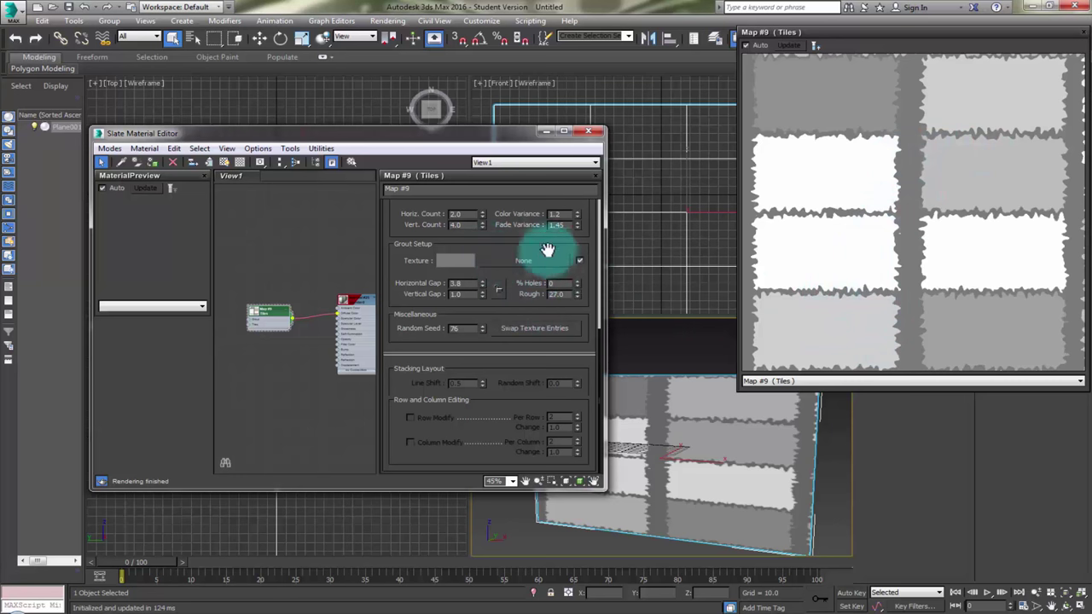
left_click(511, 262)
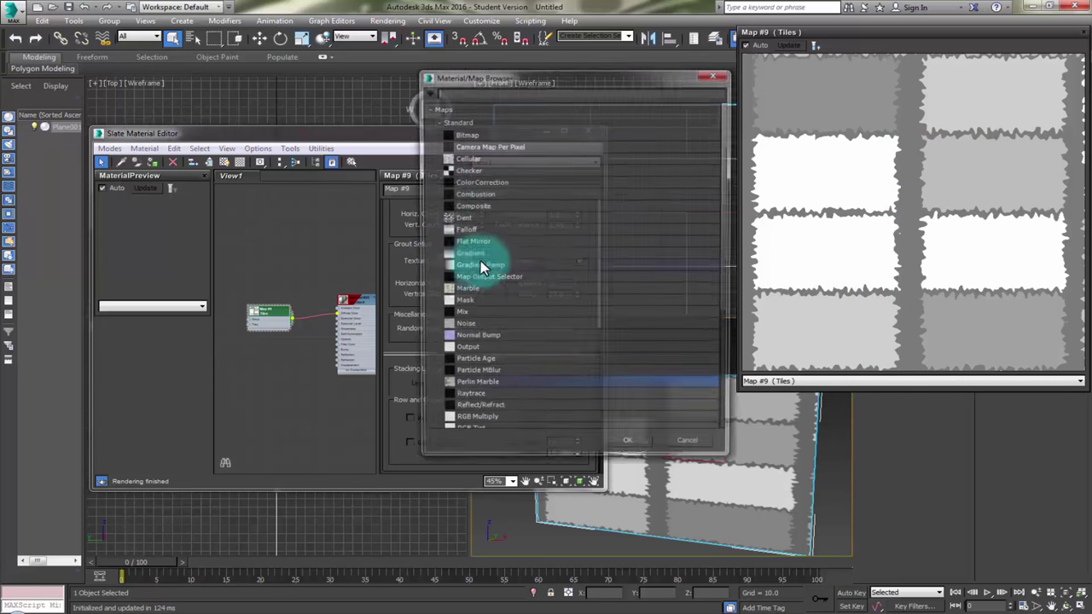
left_click(714, 75)
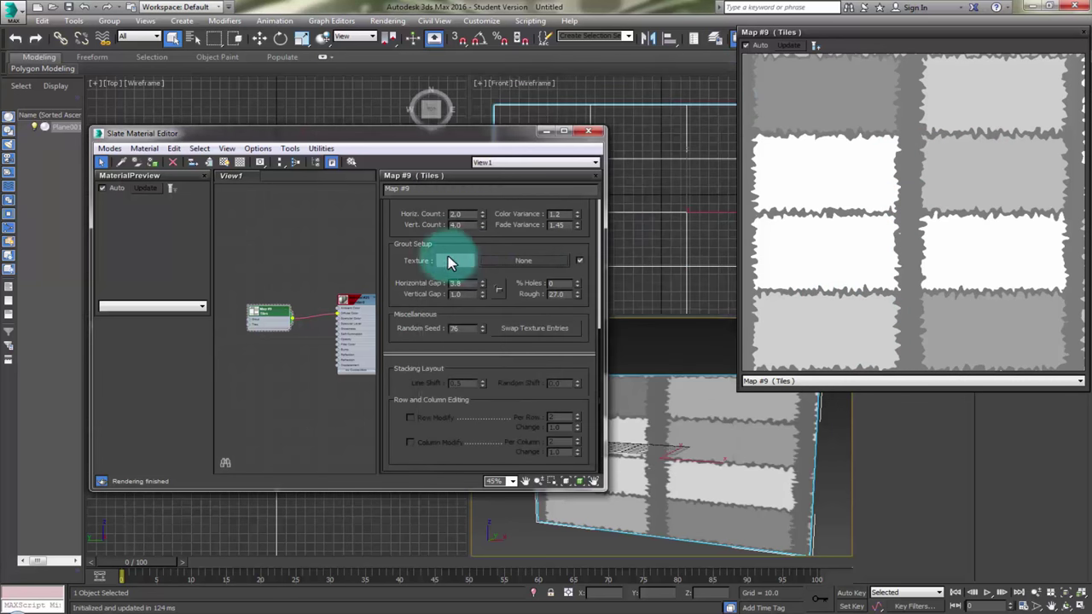
left_click(527, 328)
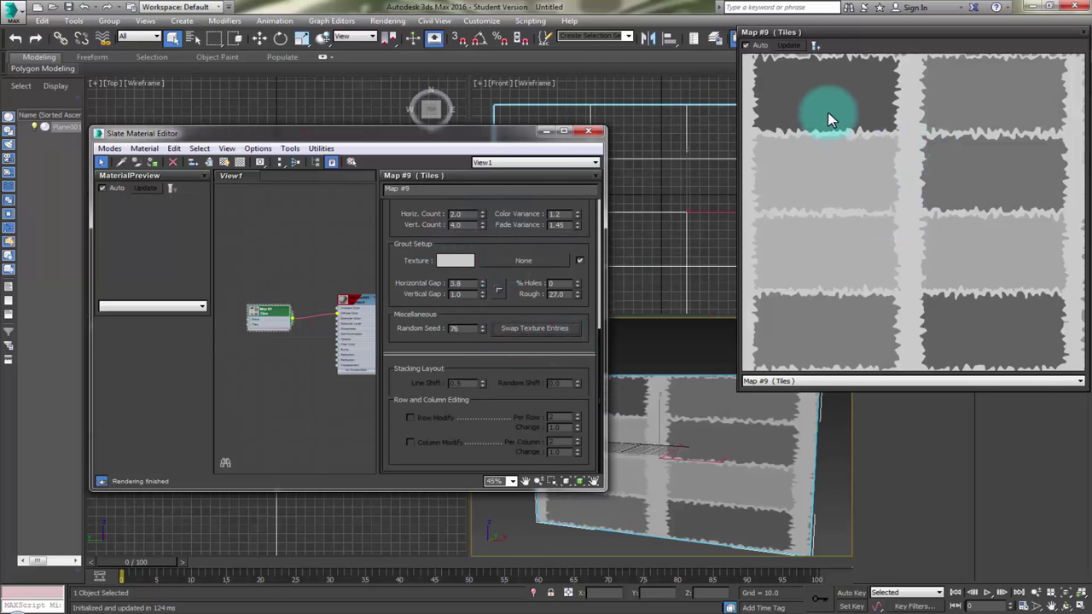
left_click(505, 327)
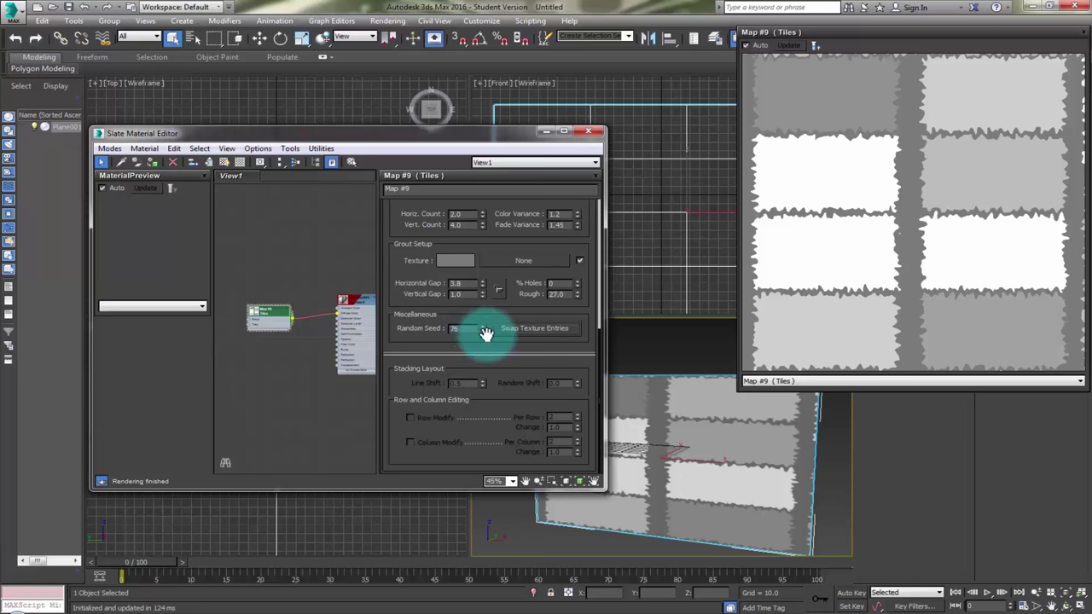
Step: Set the Random Seed to 54 and switch the Preset Type to Custom Tiles
left_click_drag(482, 331, 484, 343)
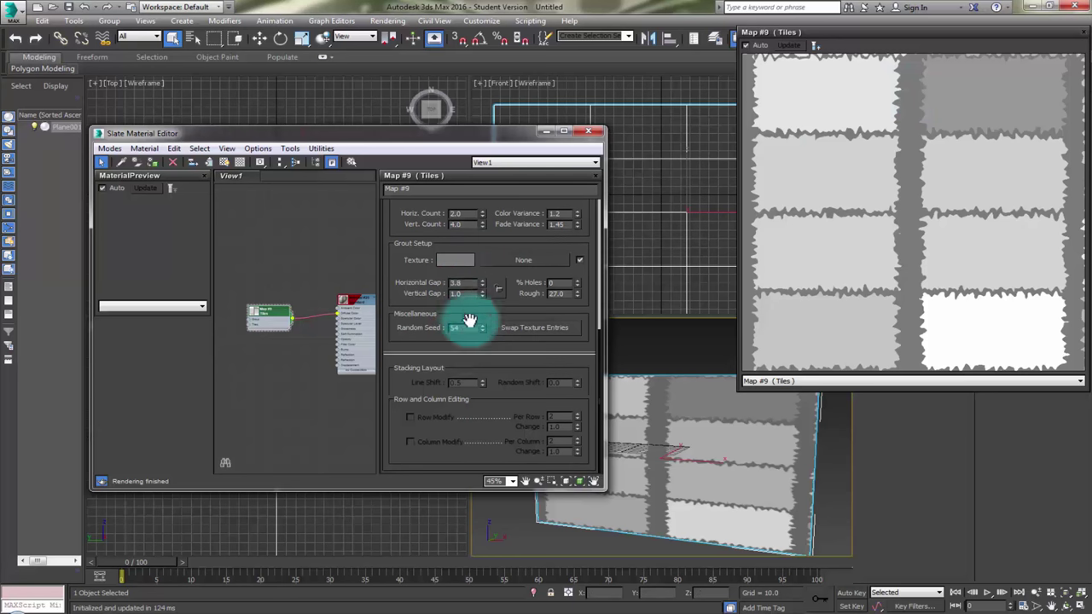
scroll(469, 320, "up", 3)
left_click(461, 236)
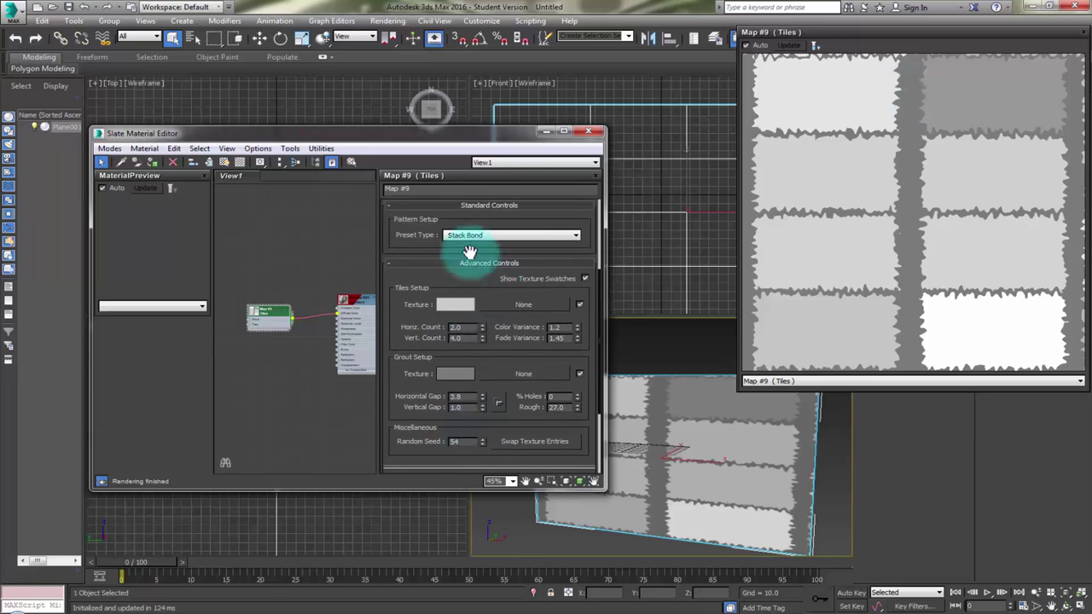
left_click(575, 237)
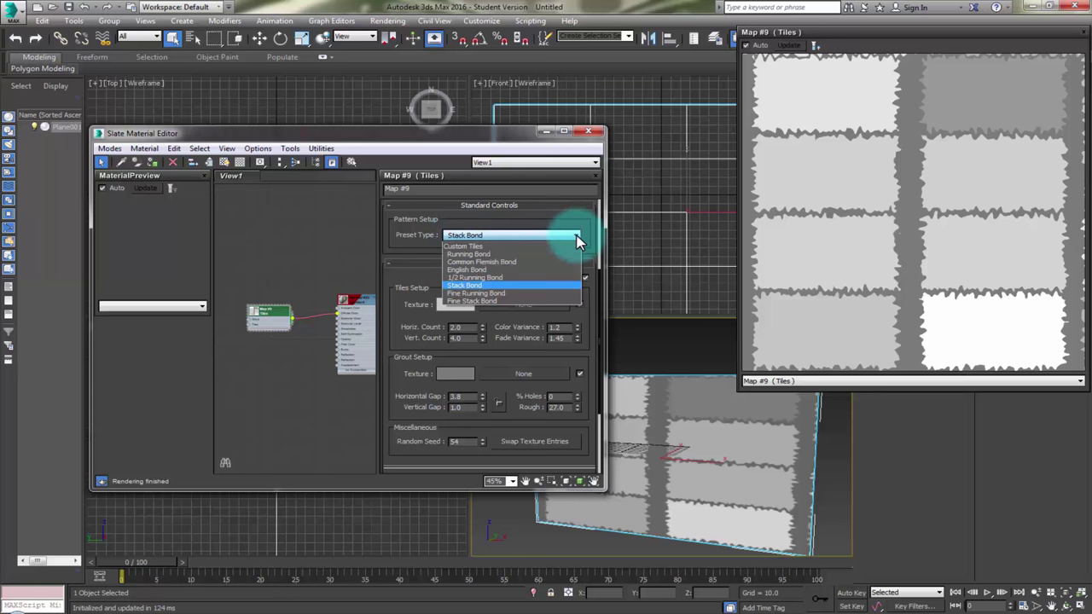
left_click(501, 246)
Step: Switch the Preset Type to Stack Bond, selecting it twice
left_click_drag(488, 287, 510, 198)
left_click_drag(490, 355, 490, 311)
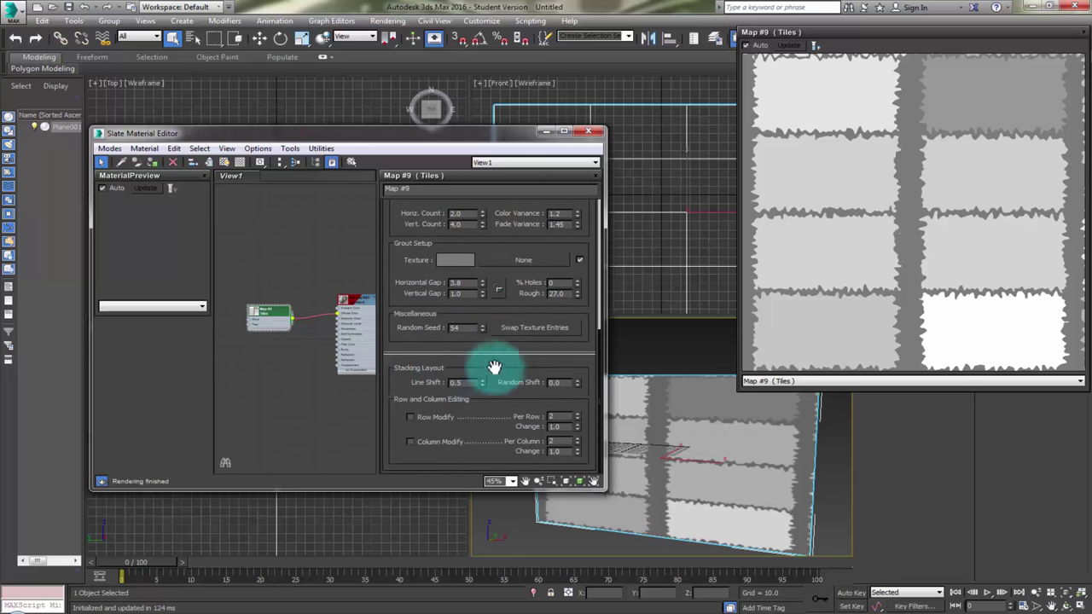
left_click_drag(495, 365, 495, 499)
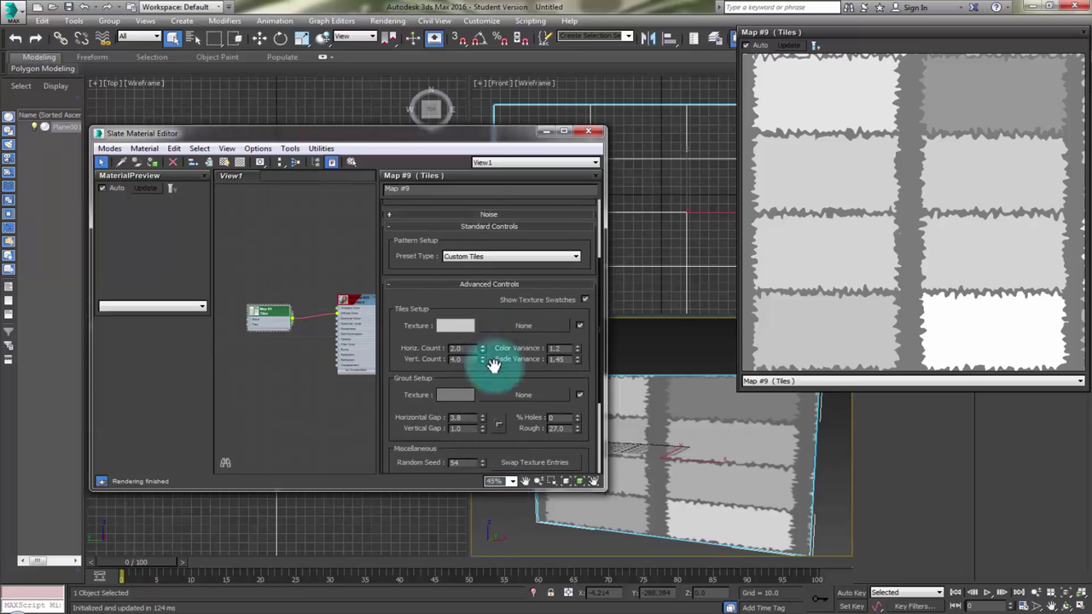
left_click(503, 256)
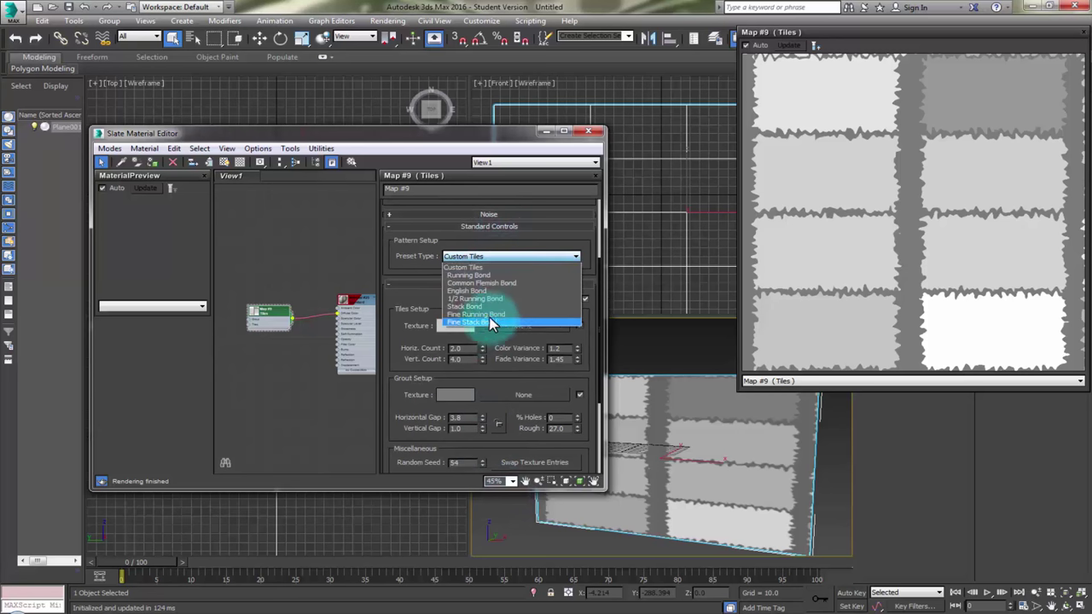
left_click(486, 307)
left_click_drag(484, 370, 485, 254)
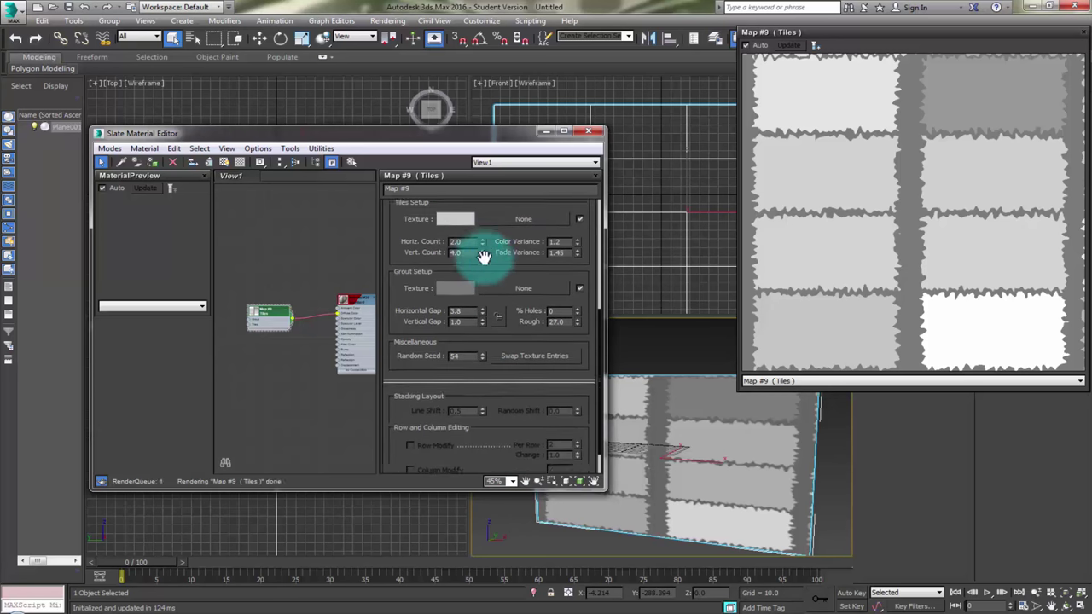
scroll(485, 370, "down", 1)
scroll(493, 376, "up", 5)
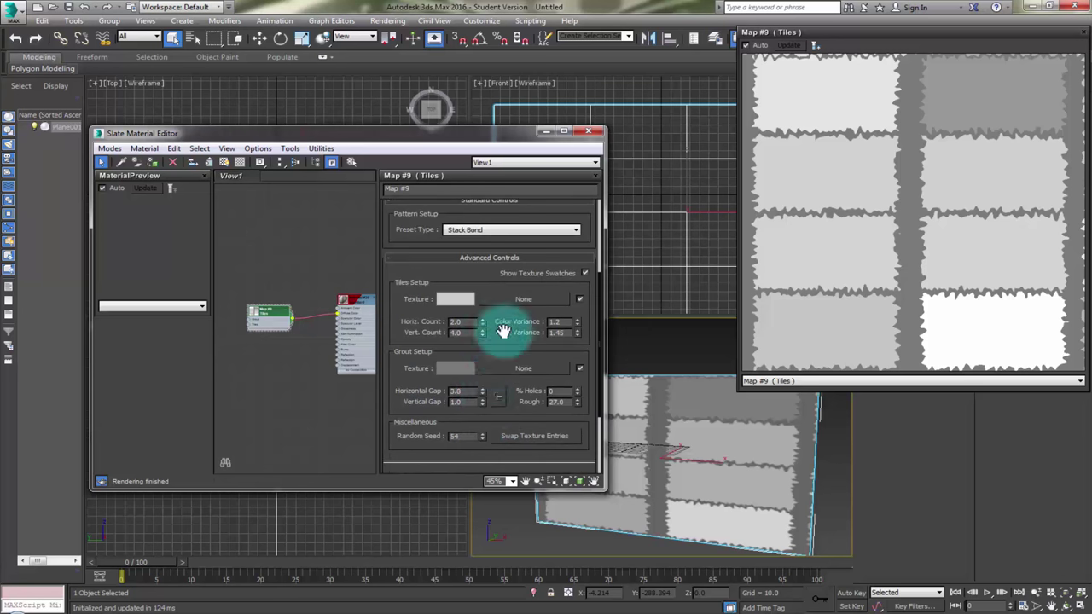
left_click(506, 338)
left_click(486, 388)
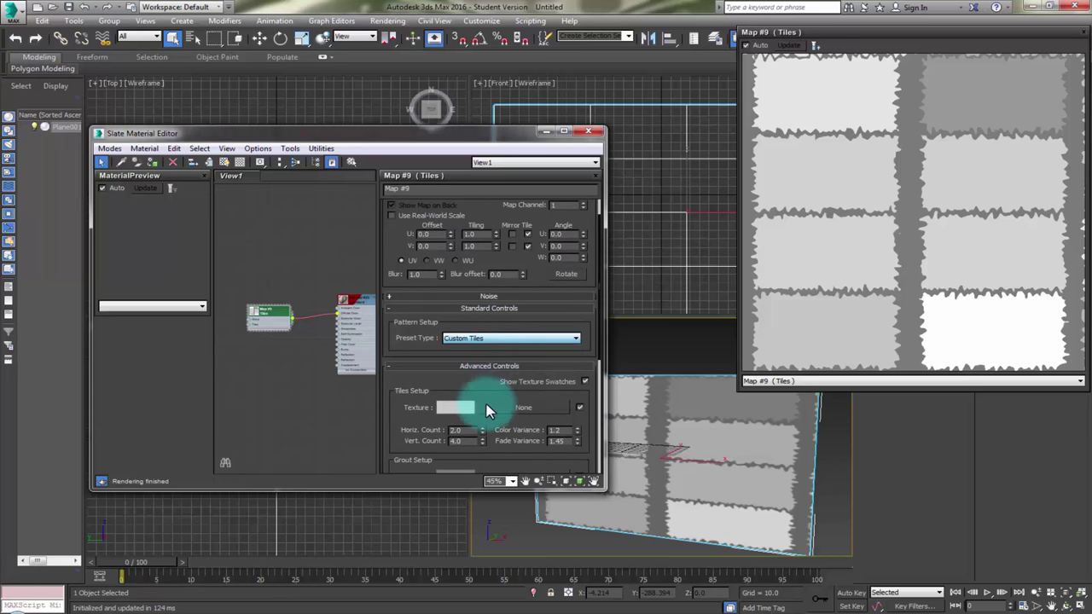
scroll(485, 397, "down", 5)
Step: Set Line Shift to 2.2 and Random Shift to 3.2 in the Stacking Layout
left_click_drag(483, 383, 486, 388)
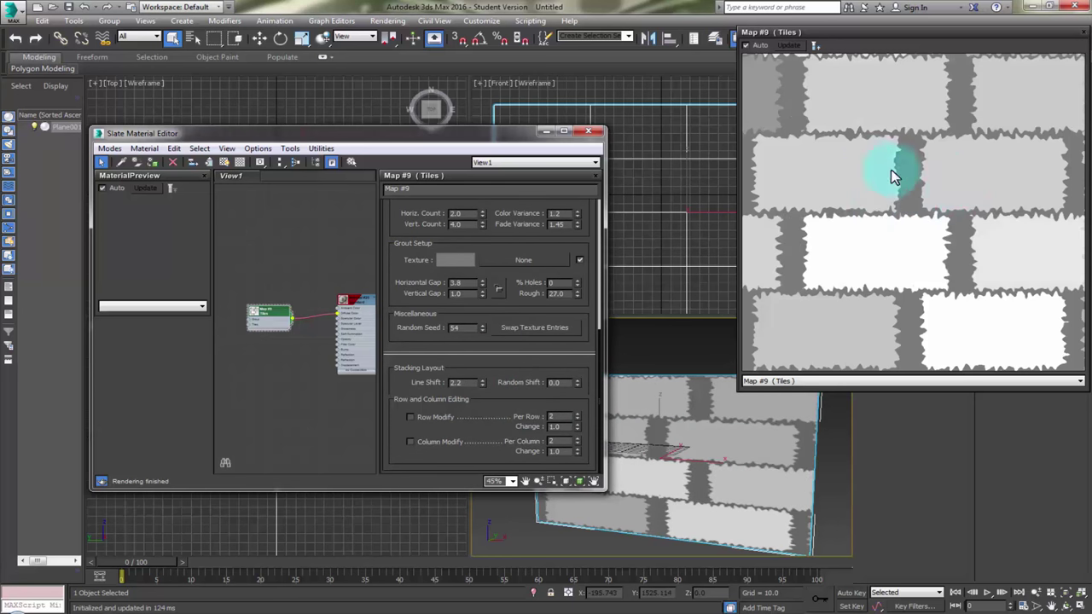
mouse_move(569, 380)
left_mouse_down()
mouse_move(568, 397)
mouse_move(570, 383)
mouse_move(579, 387)
left_mouse_up()
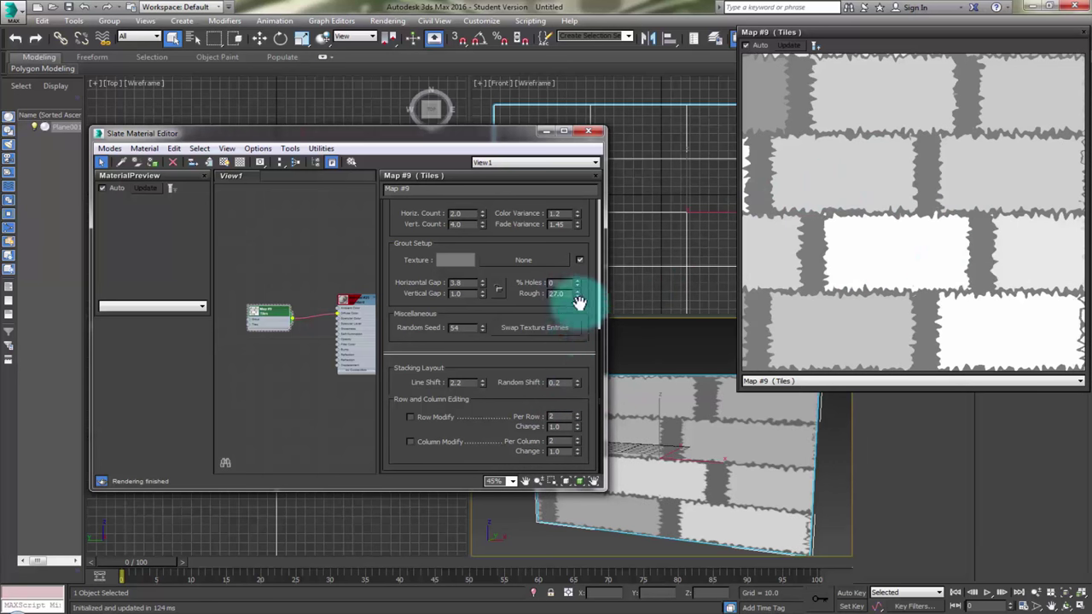
left_click_drag(578, 379, 804, 268)
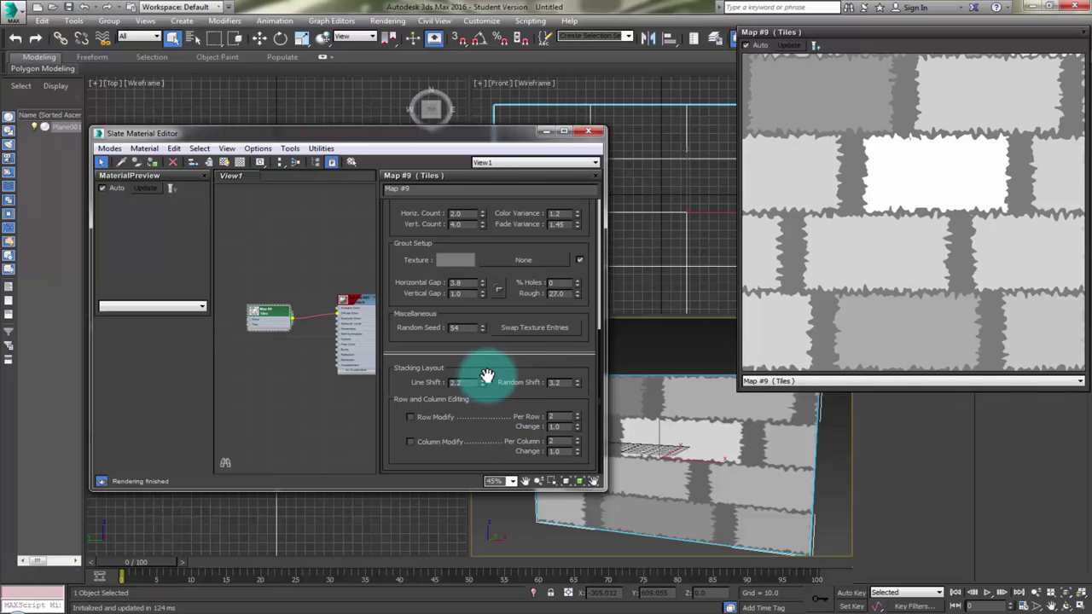
left_click_drag(487, 378, 504, 443)
left_click_drag(514, 348, 510, 406)
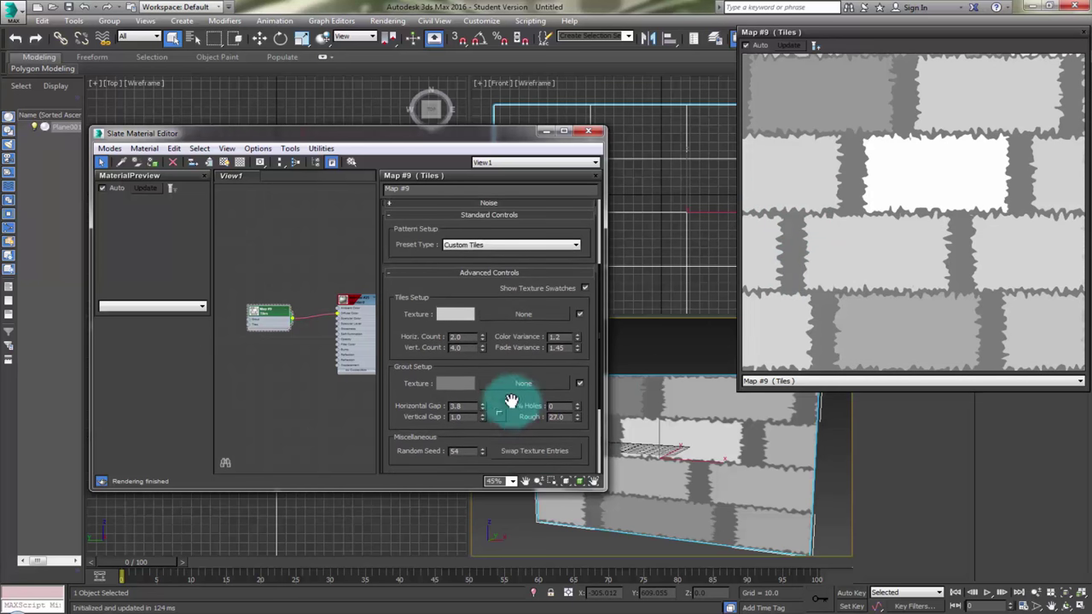
Step: Try the Running Bond and Common Flemish Bond presets, ending on English Bond
left_click(517, 242)
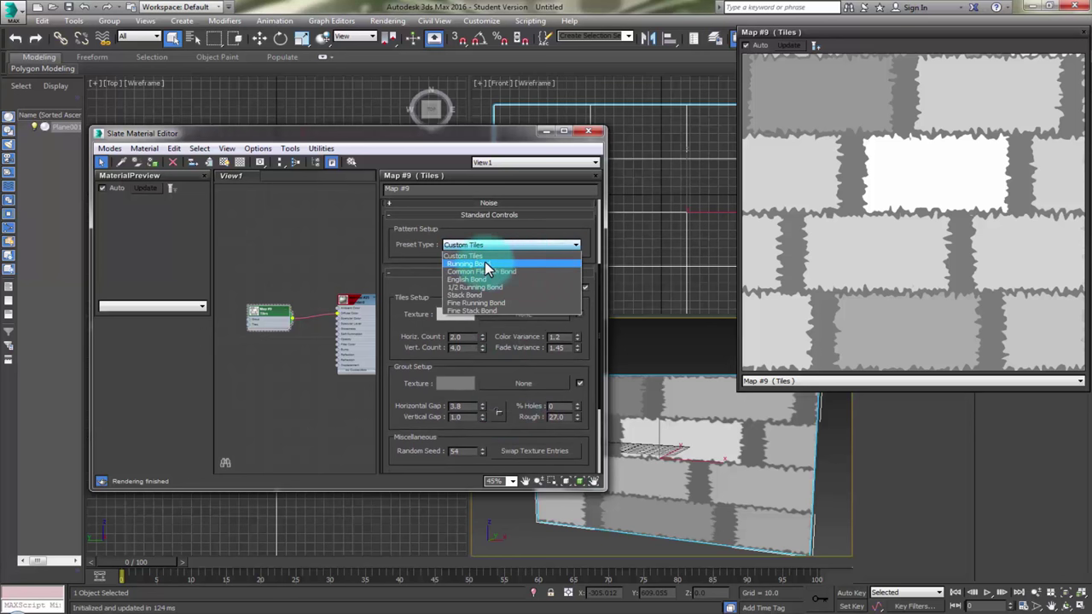
left_click(484, 263)
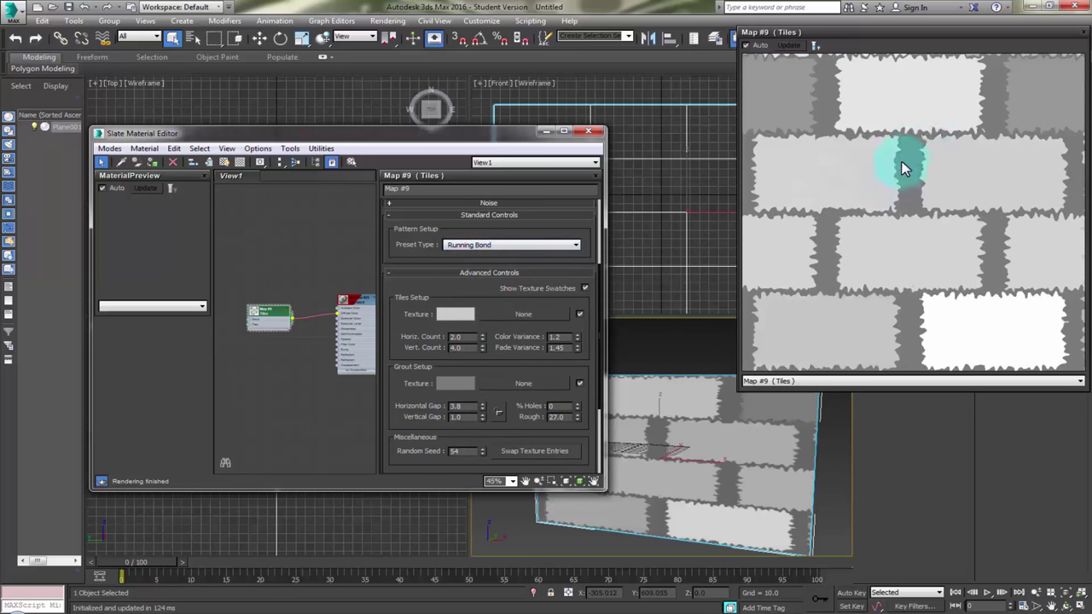
left_click(529, 247)
left_click(519, 271)
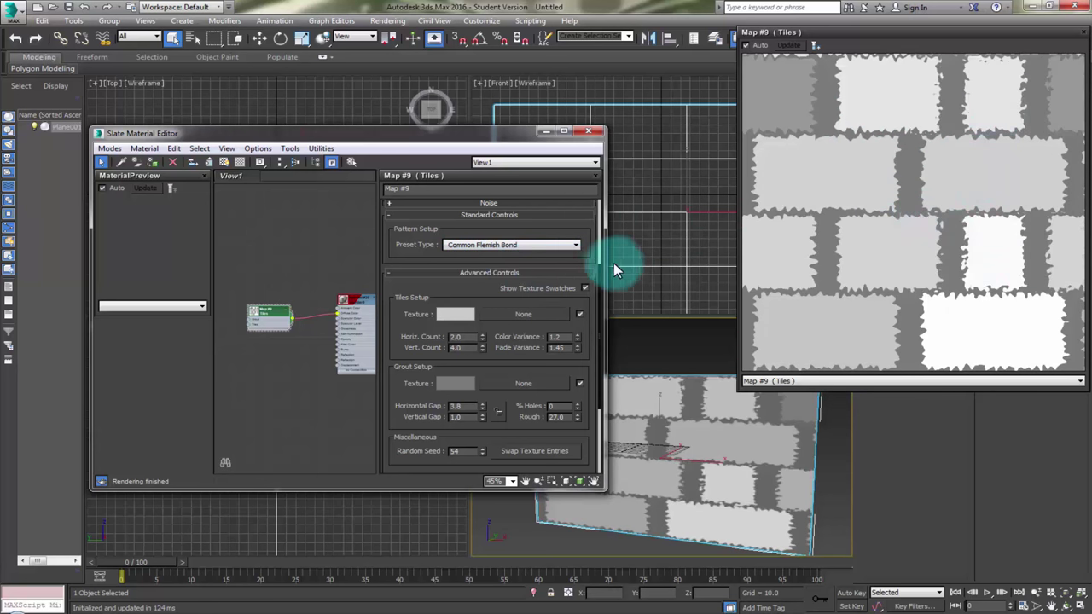
left_click(569, 246)
left_click(521, 277)
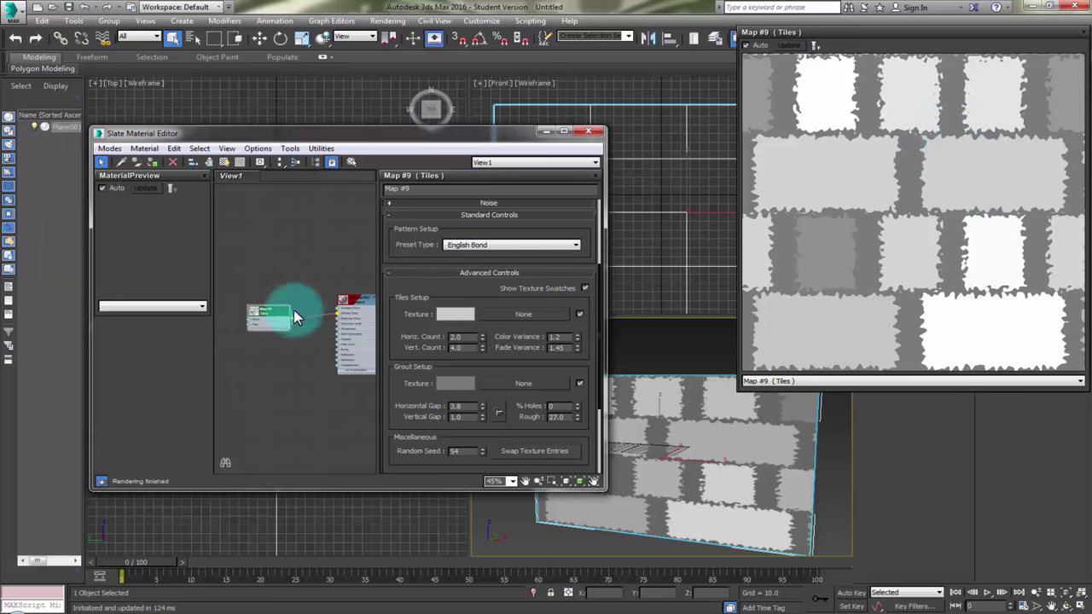
middle_click_drag(267, 359, 258, 324)
Step: Add a second Tiles map node, Map #10, and open its preview window
right_click(253, 329)
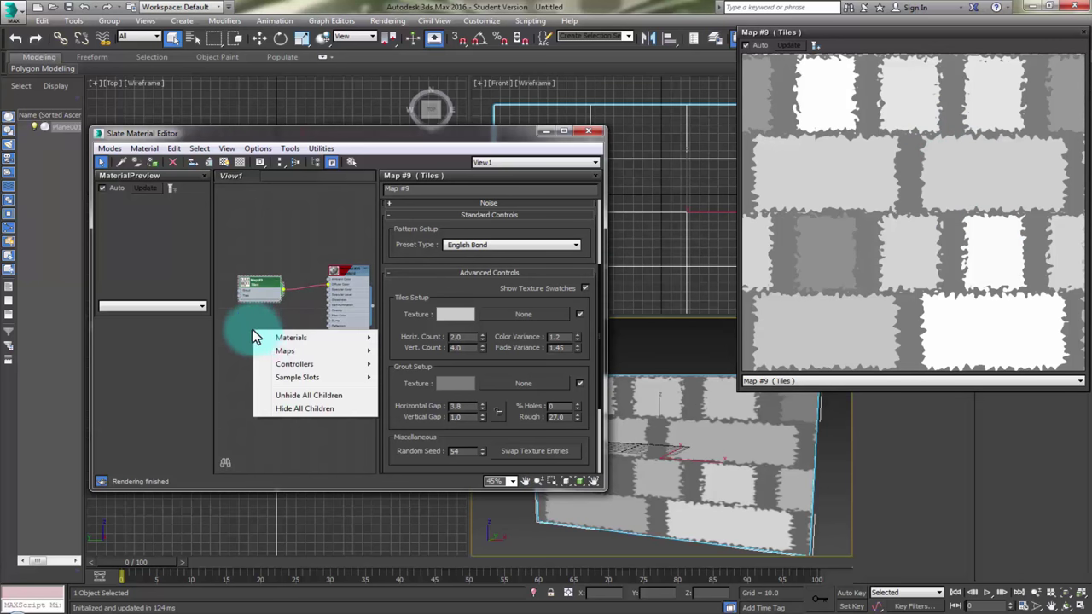
mouse_move(285, 350)
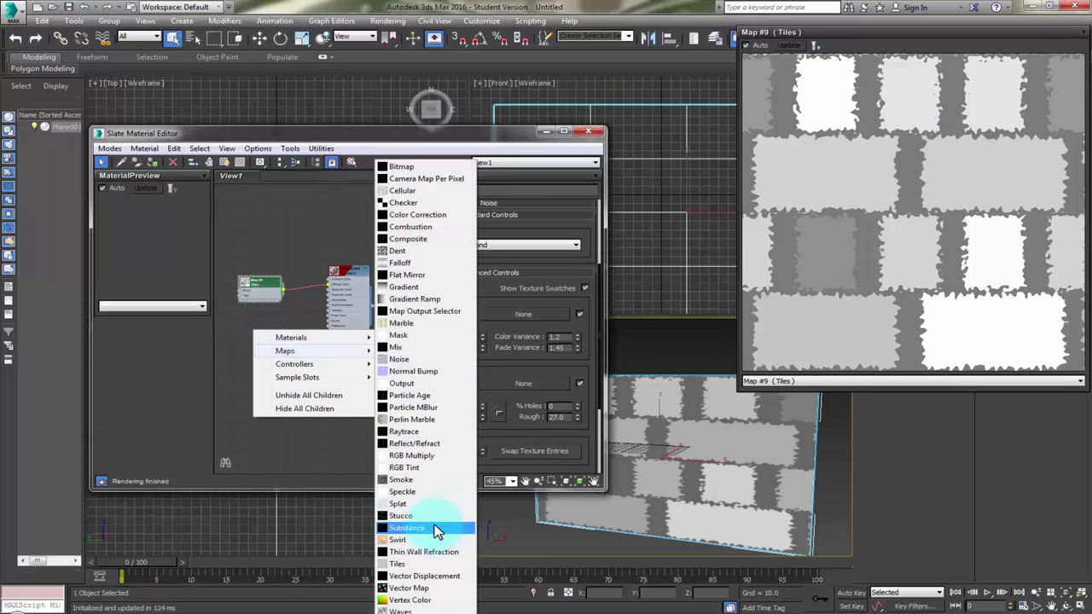
left_click(399, 563)
left_click(273, 344)
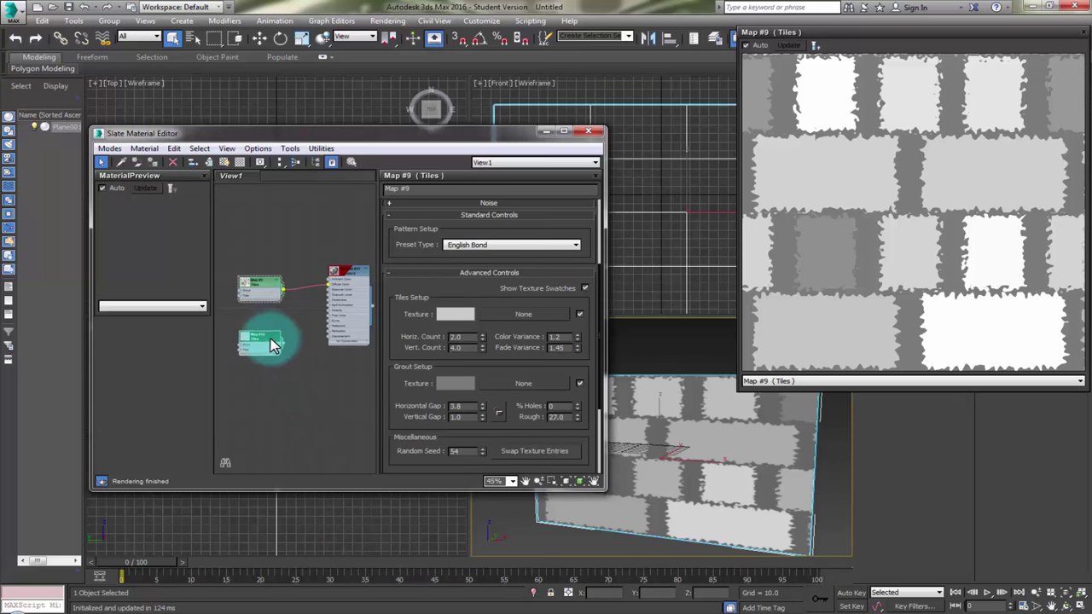
right_click(269, 337)
left_click(311, 386)
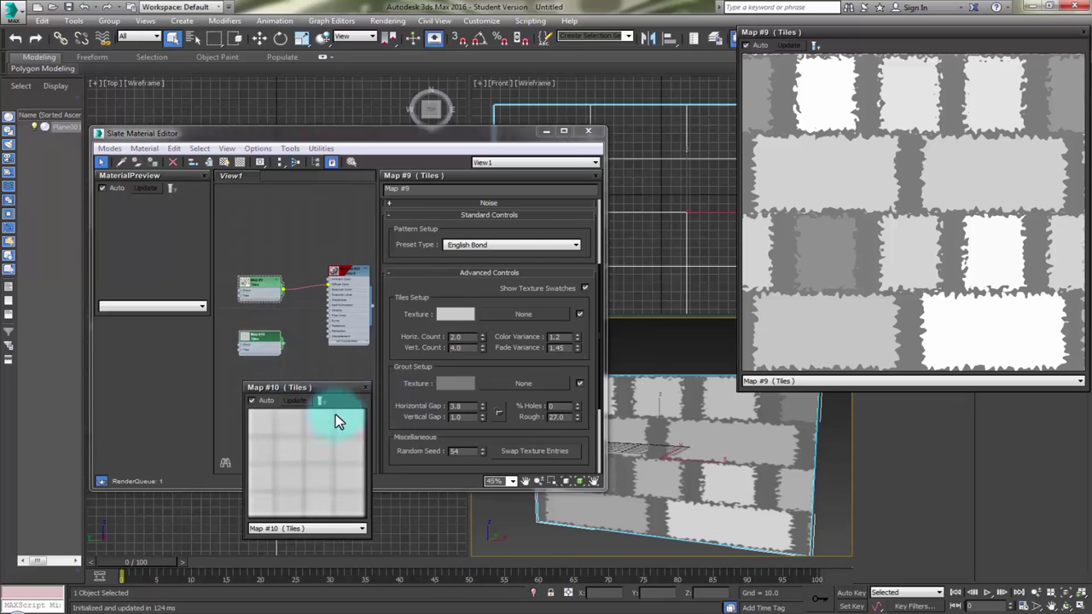
Step: Position and enlarge the Map #10 preview, then show its Tiles parameters
left_click_drag(315, 391, 703, 335)
double_click(261, 345)
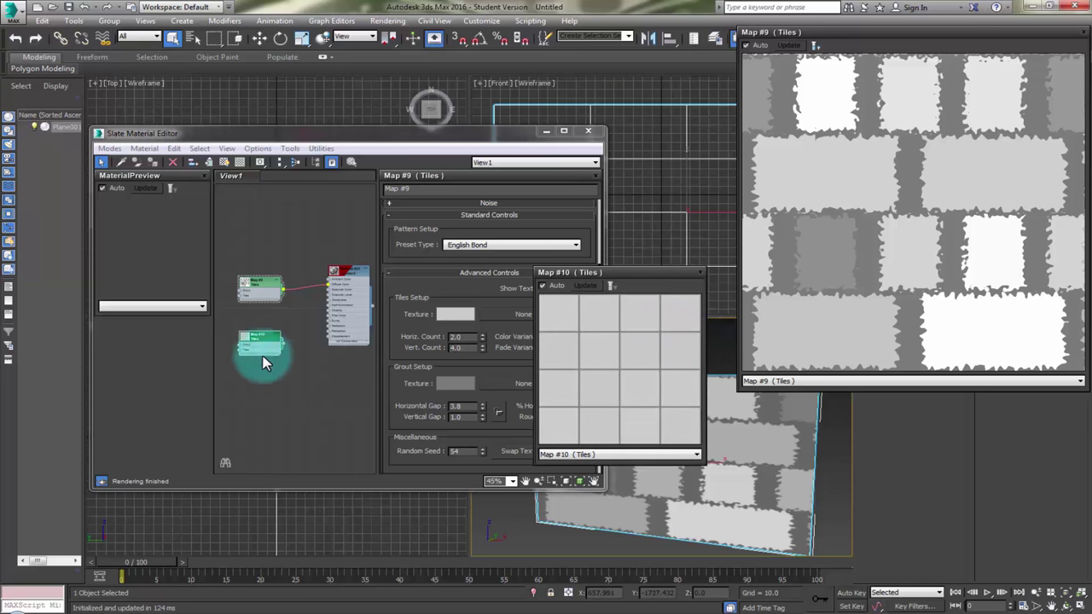
left_click(352, 354)
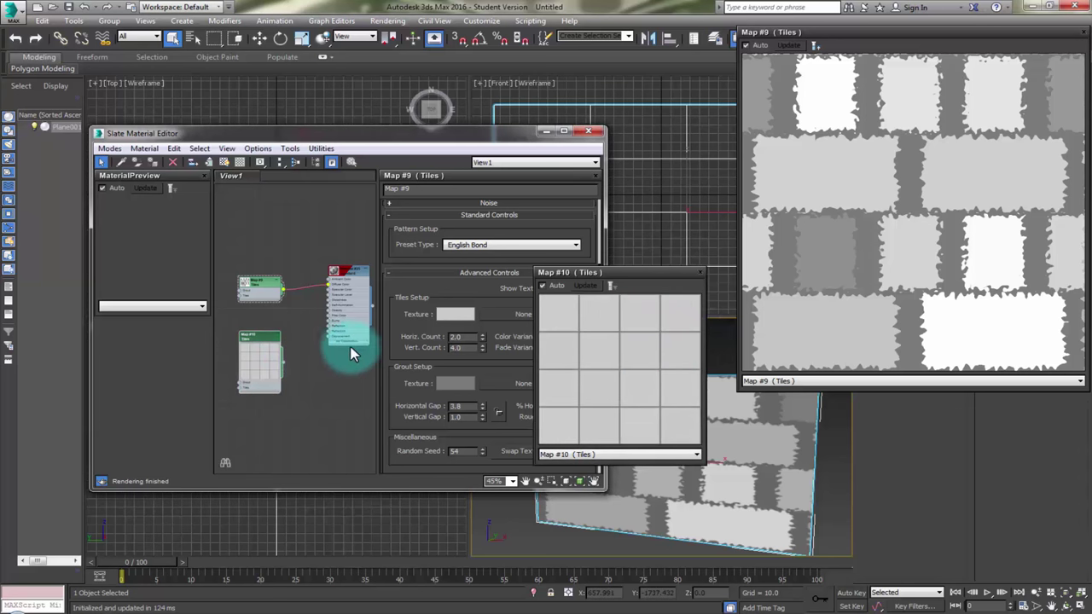
double_click(256, 345)
Step: Try the Running Bond, Common Flemish Bond and English Bond presets on Map #10
left_click(480, 367)
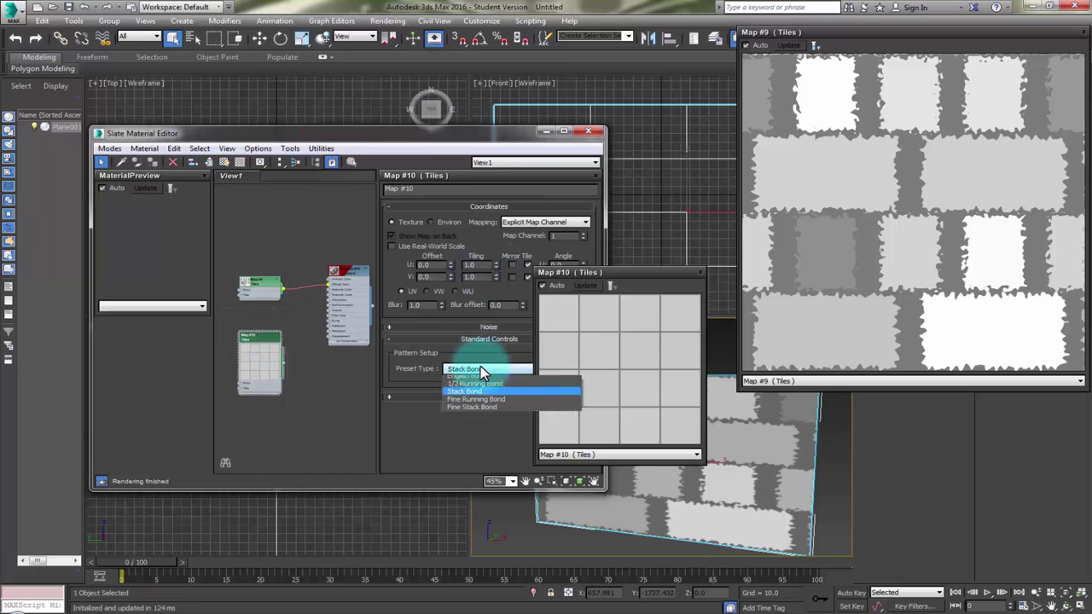
left_click(477, 383)
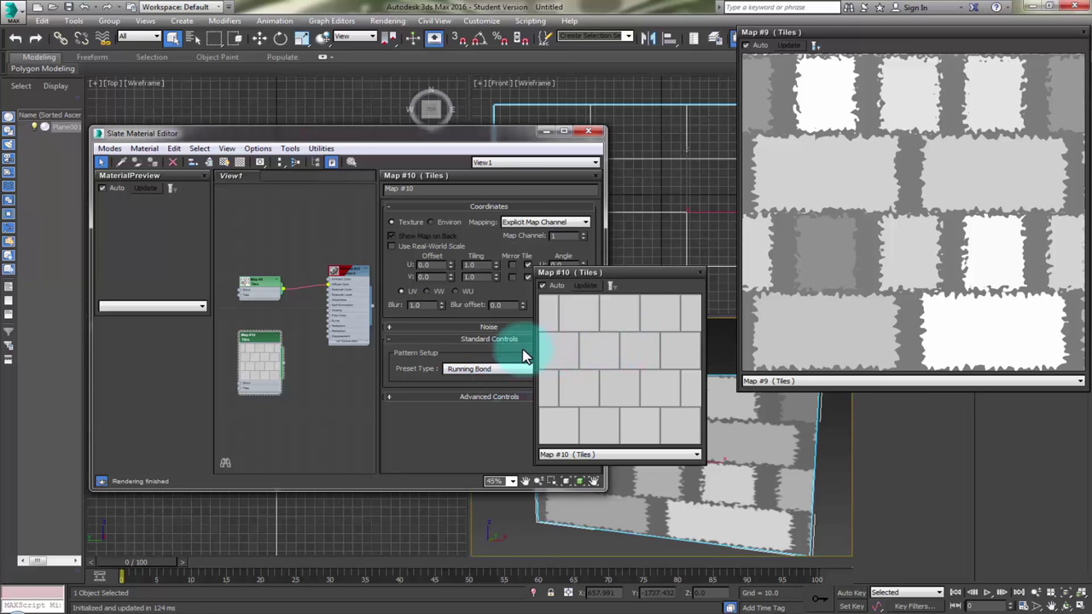
key("Down")
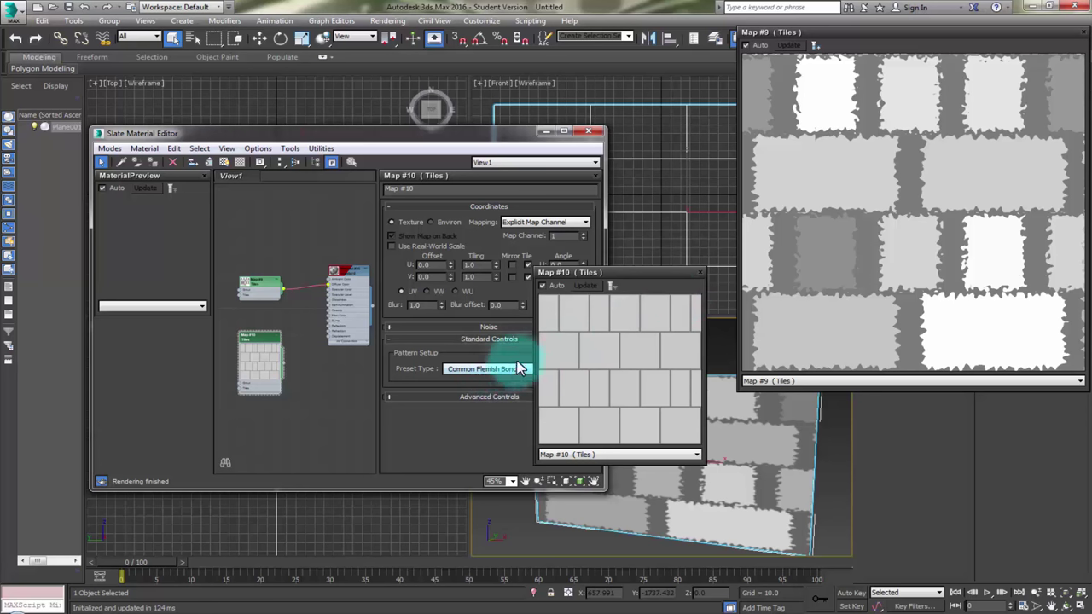
left_click(515, 371)
left_click(507, 412)
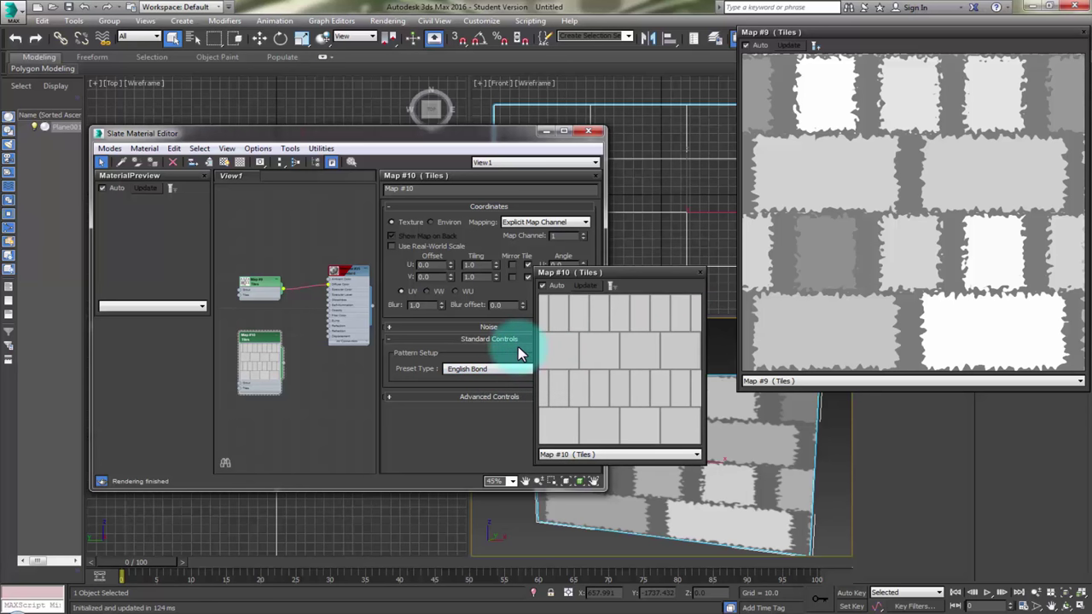
Step: Step through 1/2 Running, Stack and Fine Stack Bond, then close the Map #10 preview
key("Down")
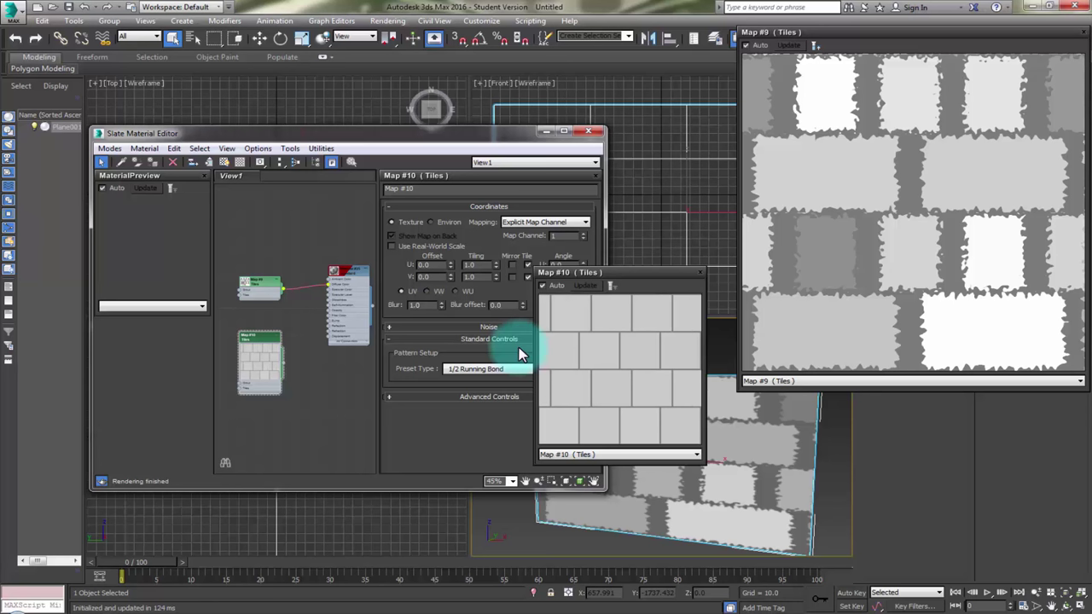
key("Down")
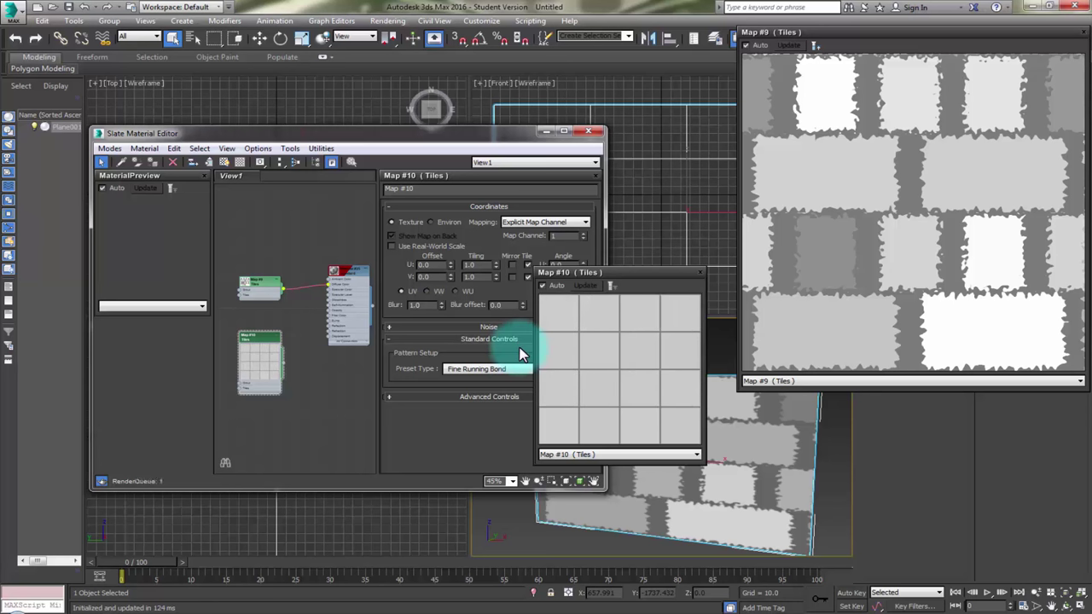
key("Down")
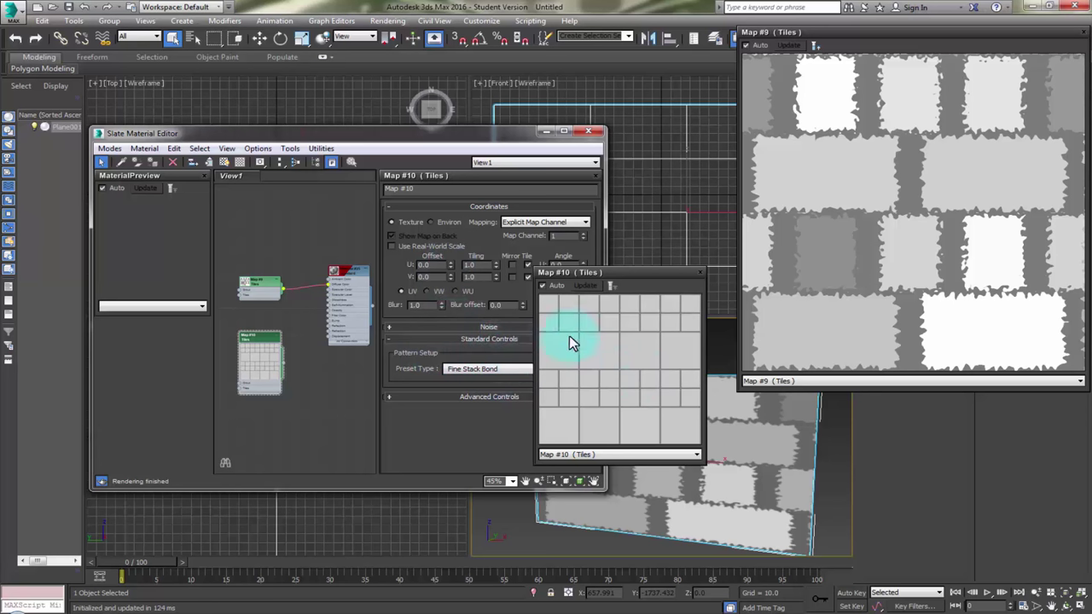
scroll(518, 363, "up", 6)
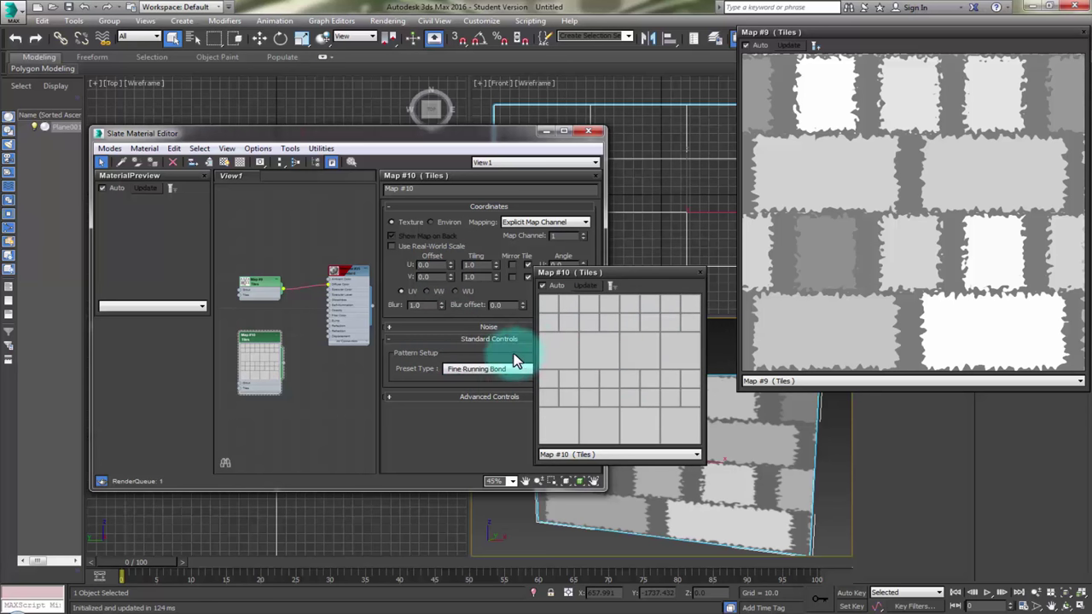
left_click(700, 272)
Step: Add a Vector Map node (Map #11) below the Tiles node and preview it
left_click_drag(260, 359, 257, 339)
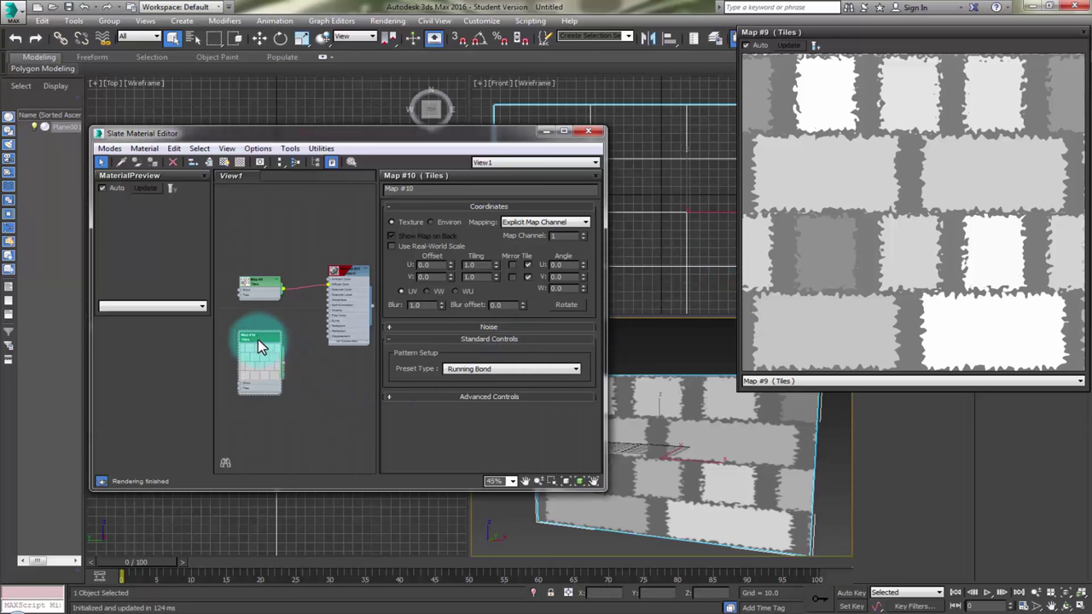
right_click(289, 409)
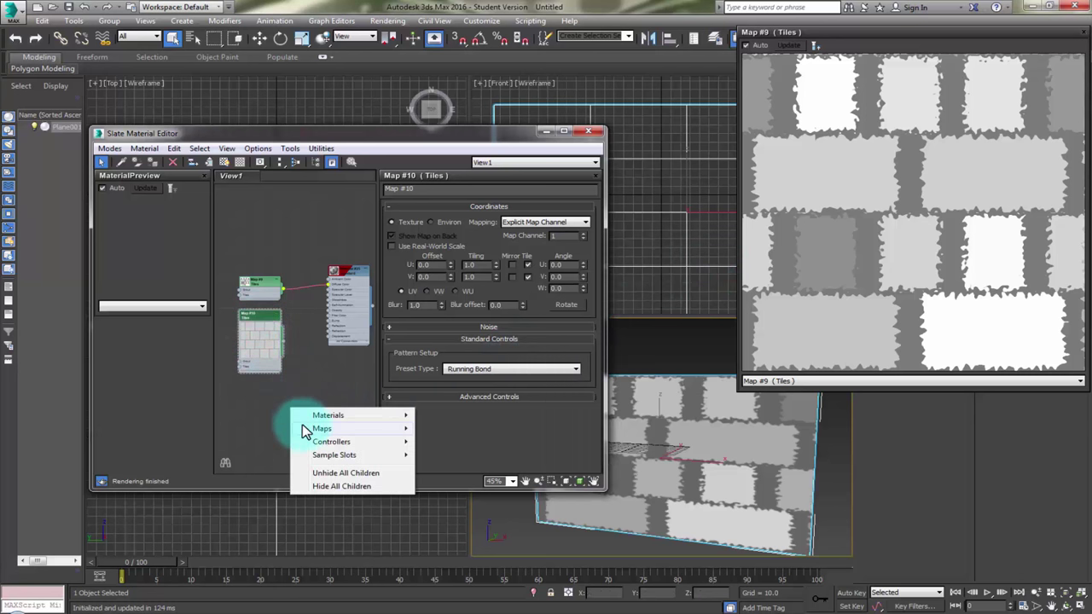
mouse_move(309, 429)
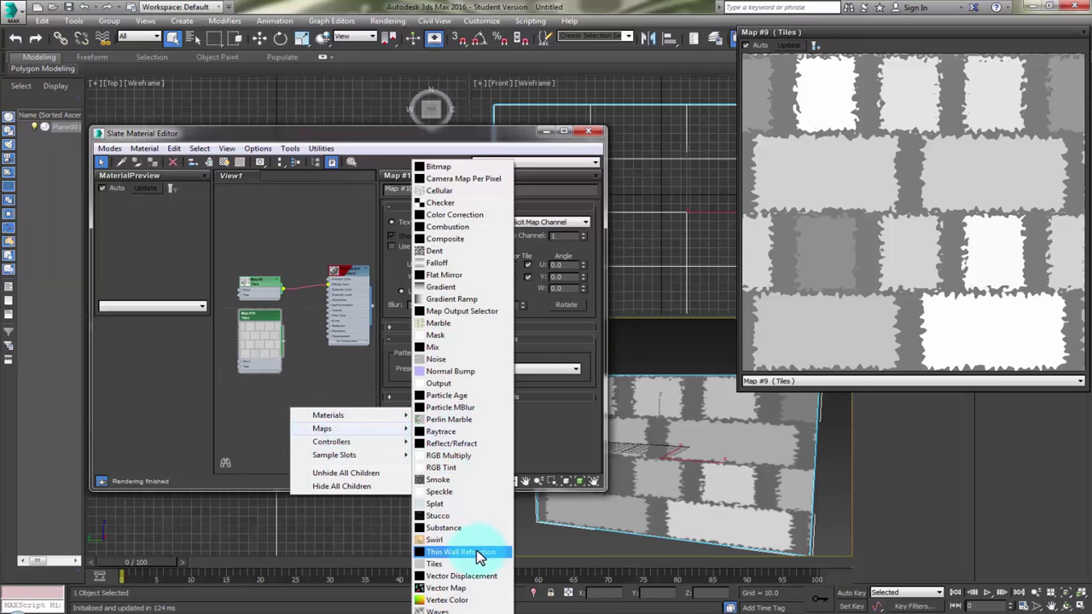
left_click(452, 587)
left_click_drag(294, 410, 274, 403)
right_click(275, 395)
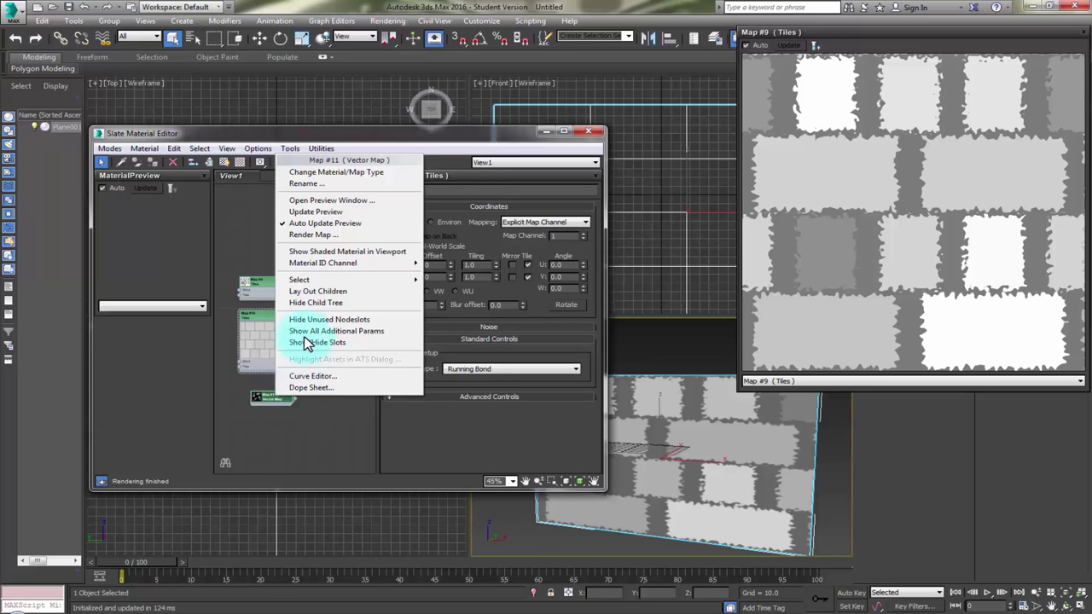
left_click(327, 202)
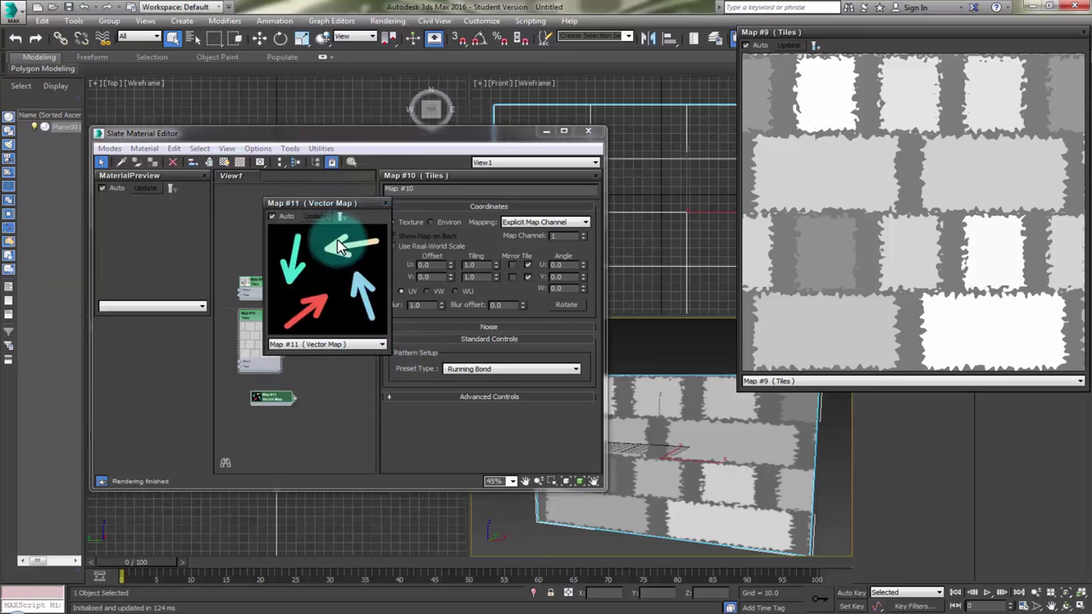
left_click(385, 204)
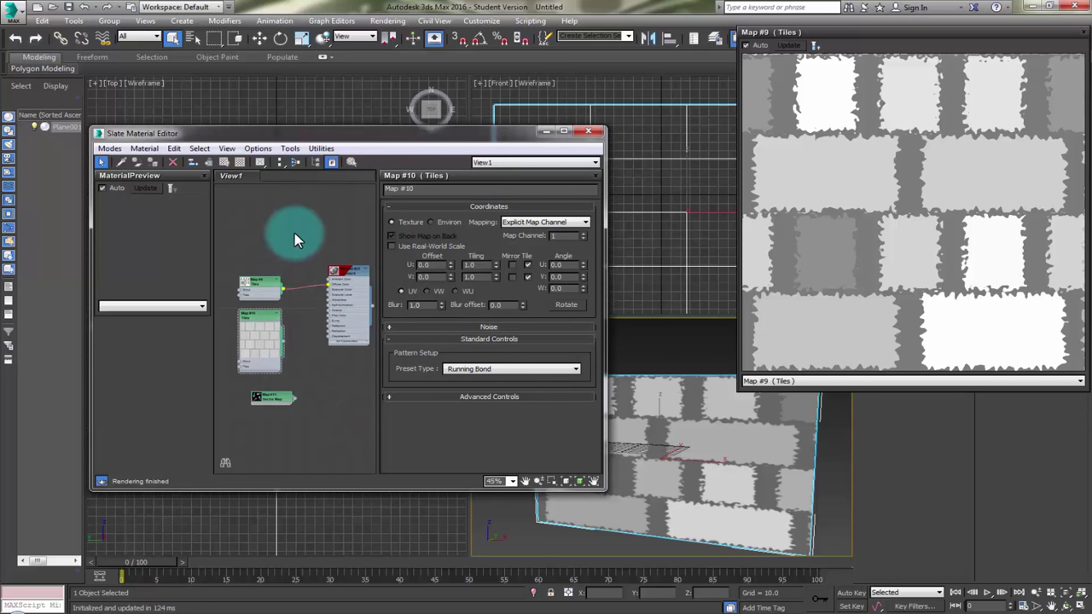
Step: Delete the Map #9 and Map #10 Tiles nodes, leaving Map #11 selected
left_click(251, 349)
key("Delete")
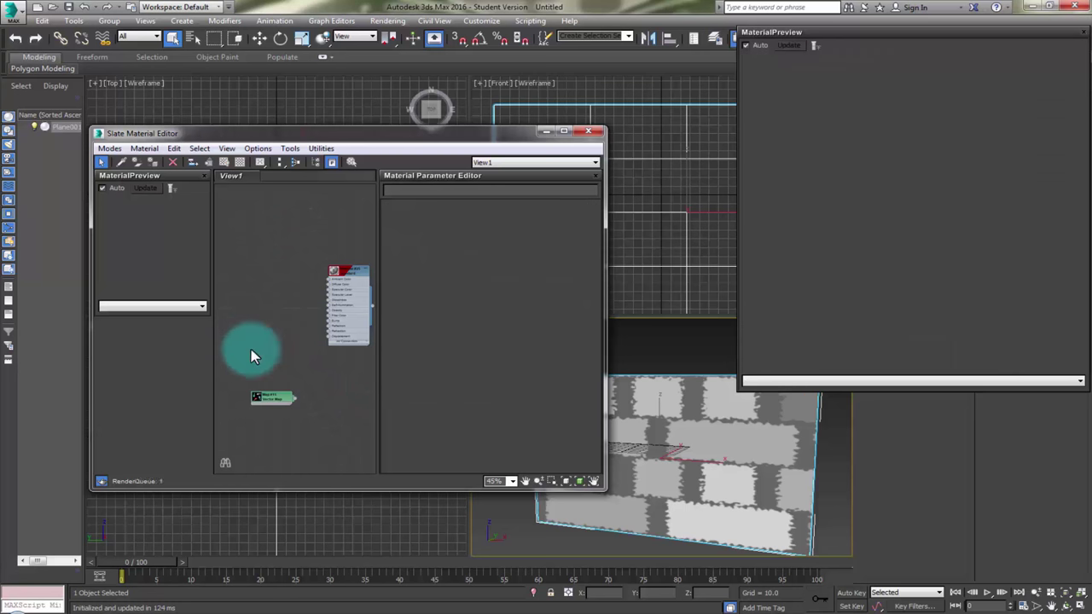
left_click(271, 399)
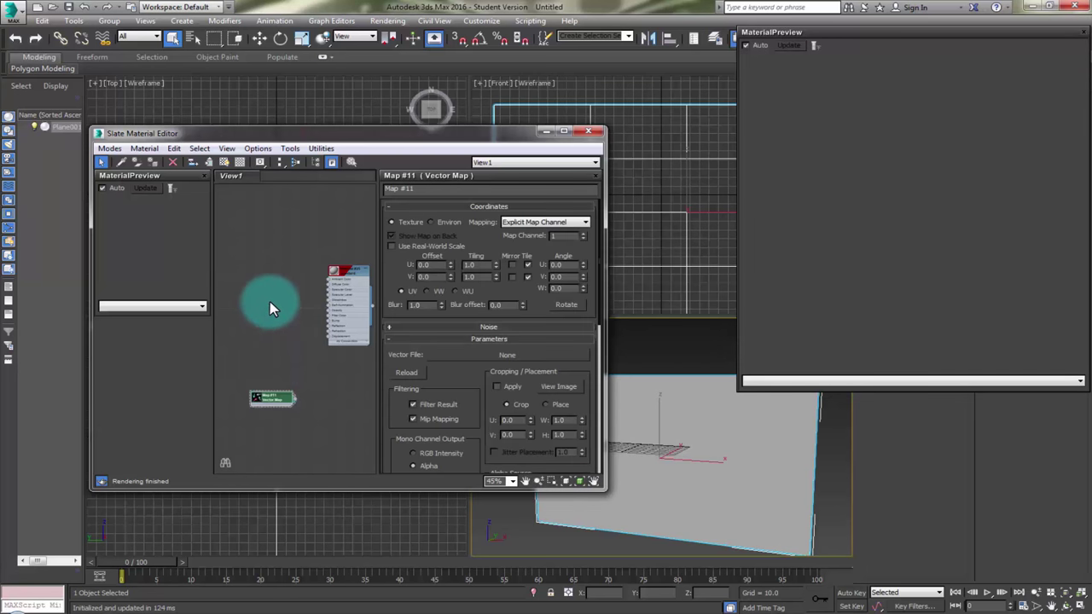
Step: Wire the Map #11 Vector Map output into the material's Diffuse input and close MaterialPreview
left_click_drag(268, 403, 264, 347)
left_click_drag(268, 287, 331, 282)
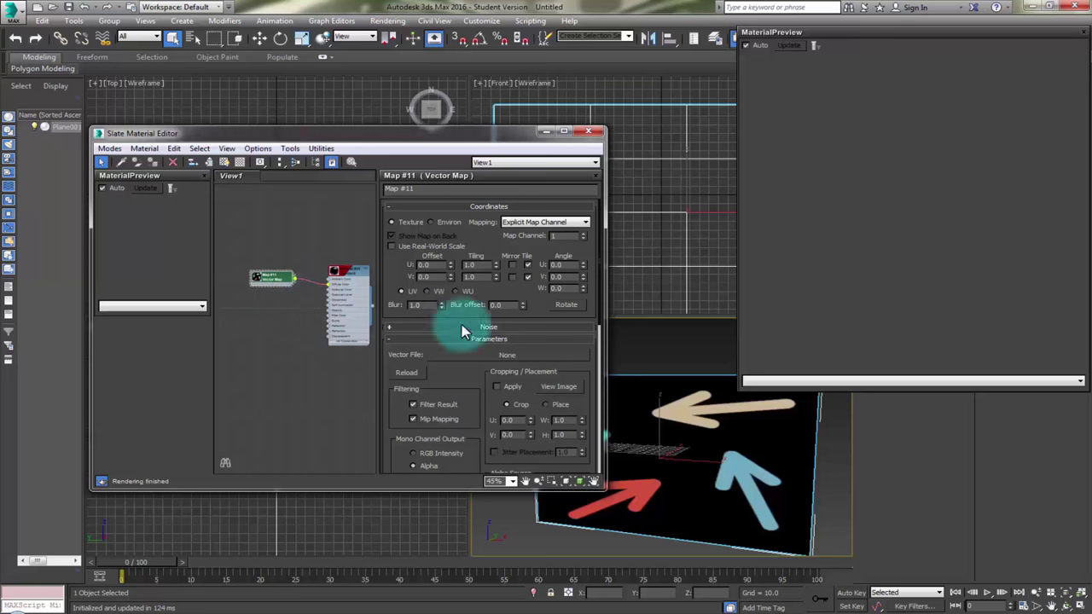
left_click(1078, 36)
left_click(249, 304)
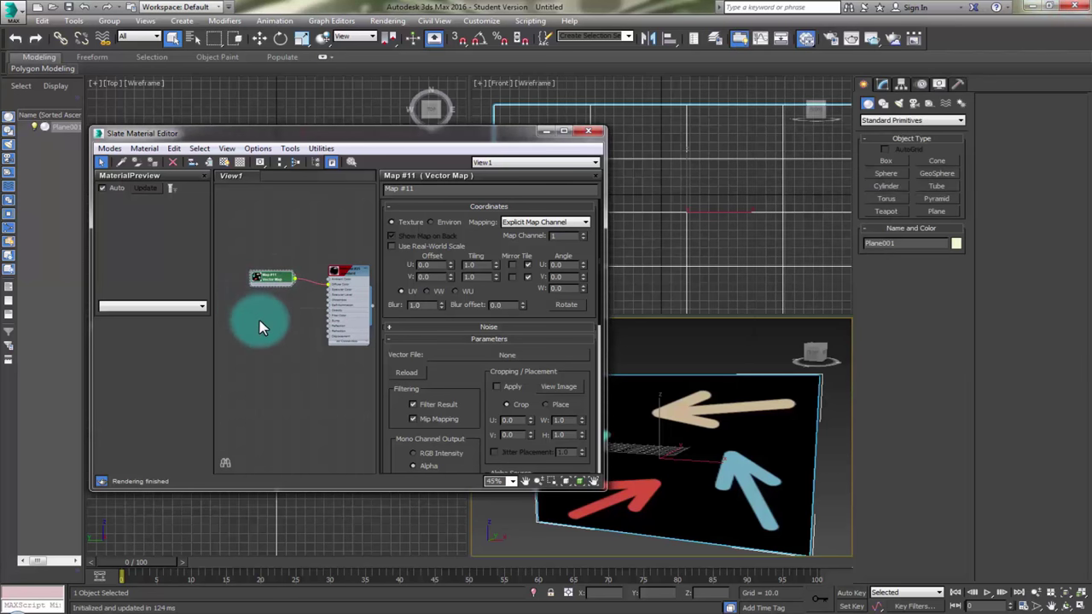
left_click_drag(269, 279, 249, 282)
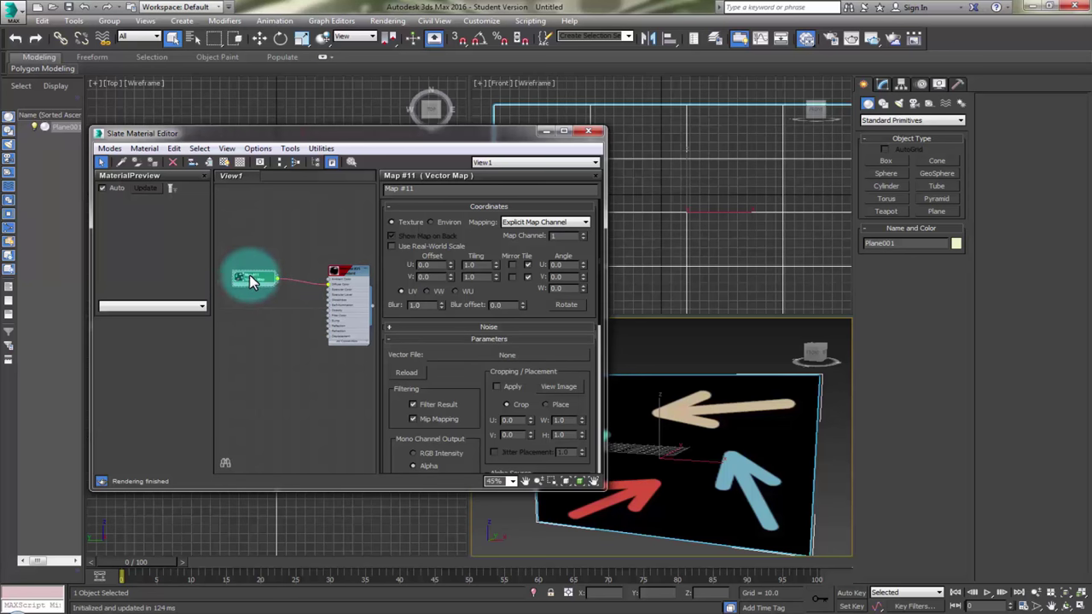
Step: Browse for Map #11's vector file in E:\auto desk\Autodesk.3ds.Max\Materials\black
left_click(507, 354)
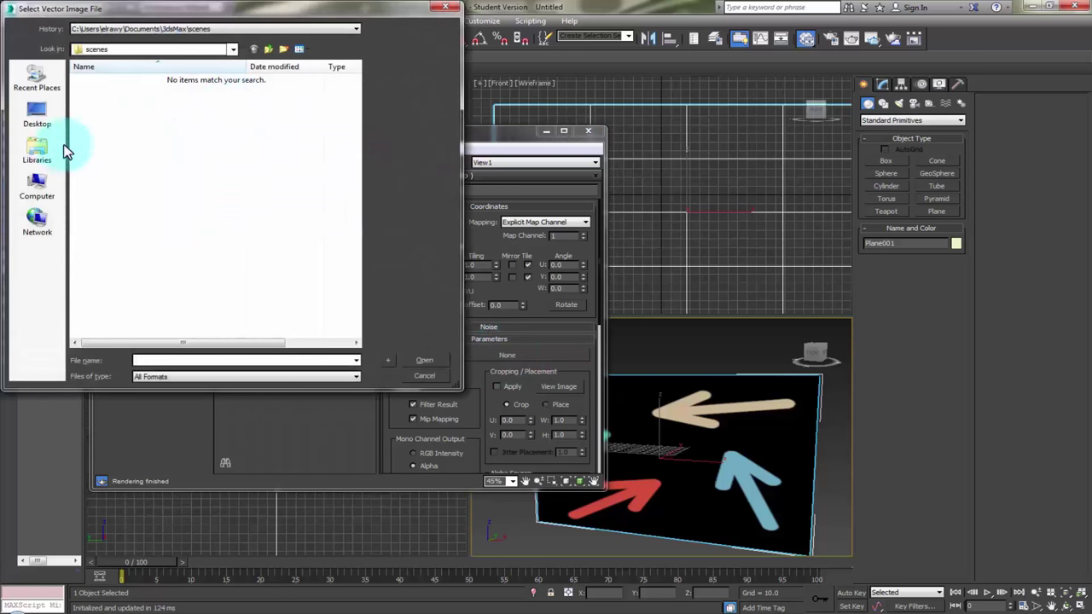
left_click(232, 49)
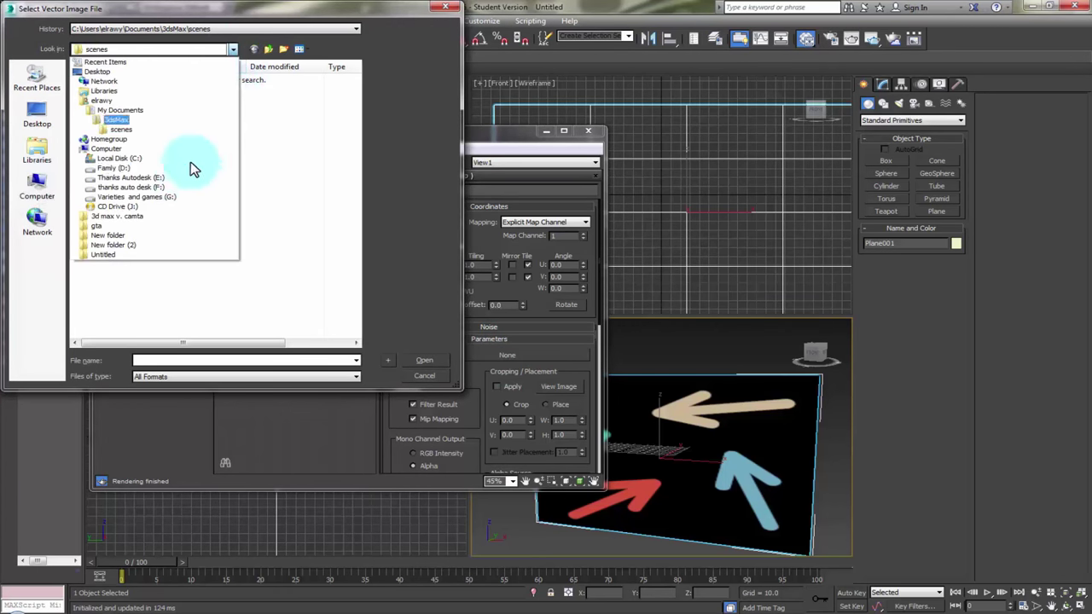
left_click(168, 178)
double_click(103, 91)
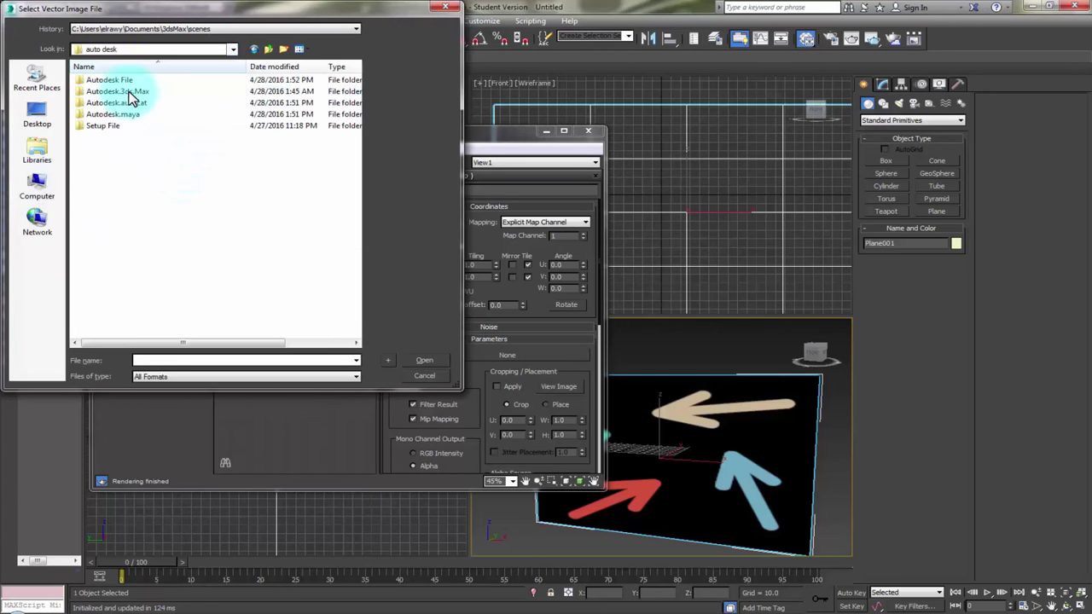
double_click(128, 91)
double_click(126, 163)
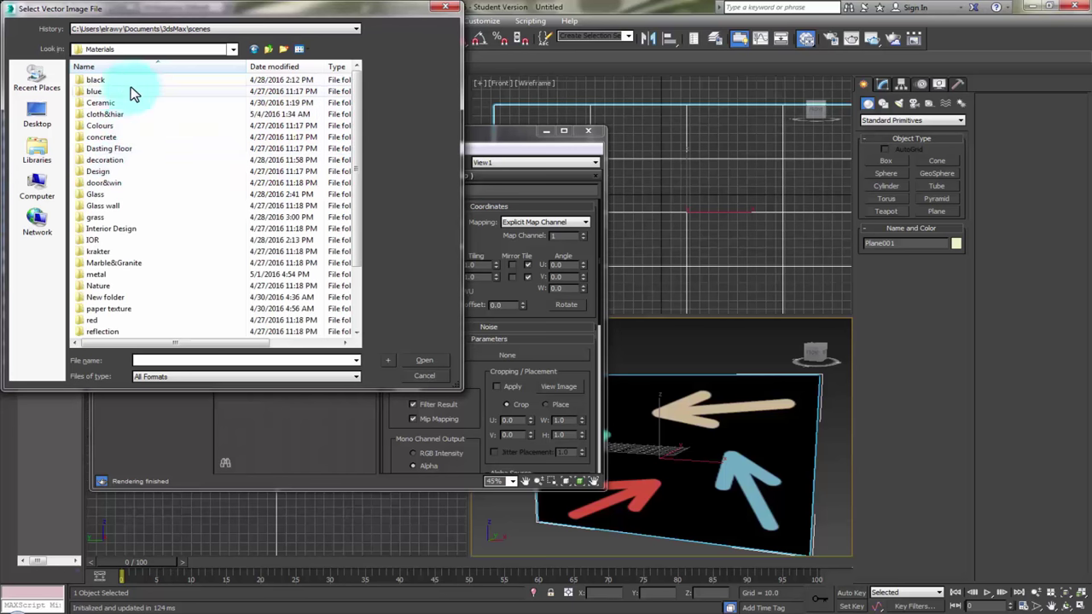
double_click(114, 81)
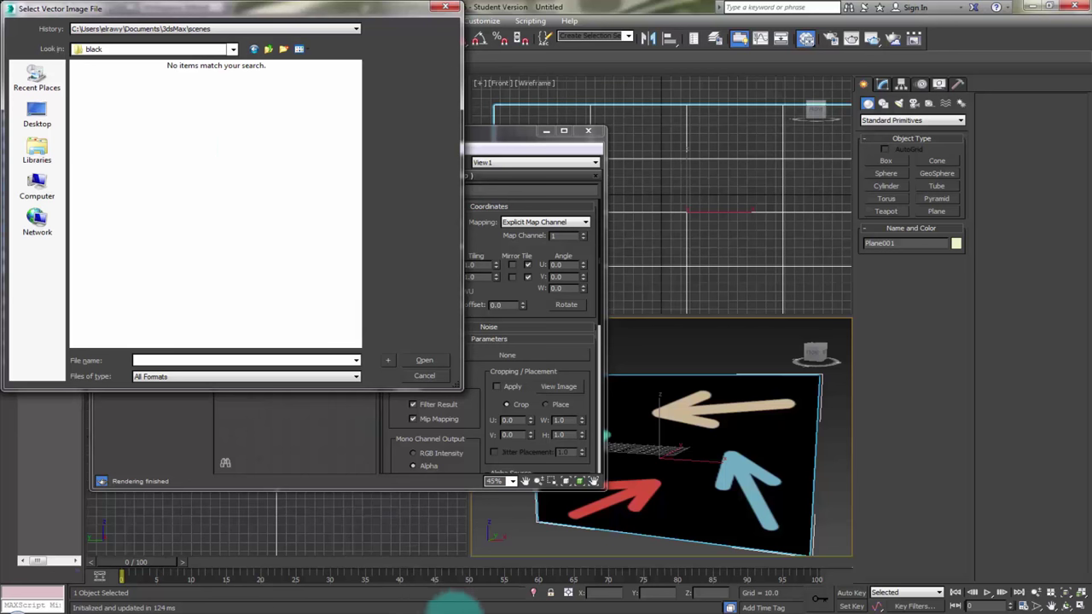
mouse_move(452, 601)
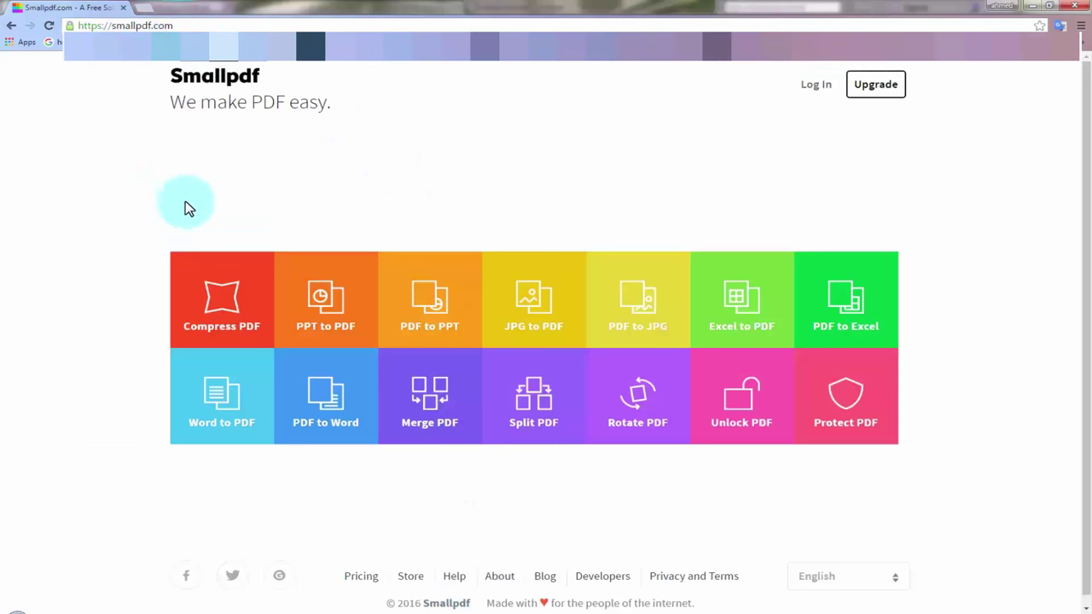
Step: Go from the Smallpdf home page to the JPG to PDF tool
left_click_drag(202, 212, 887, 244)
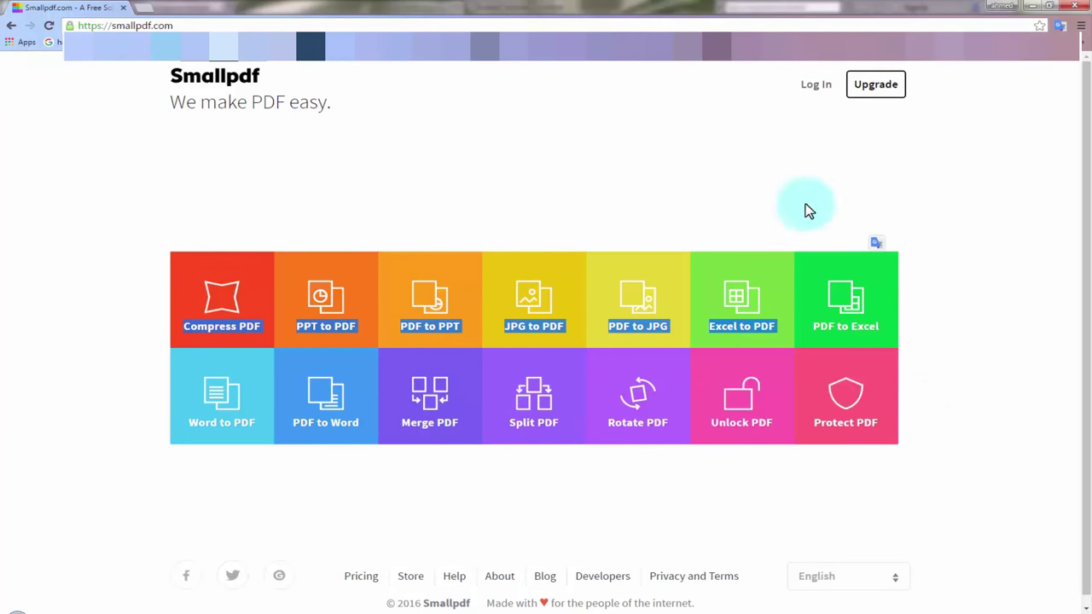
left_click(543, 209)
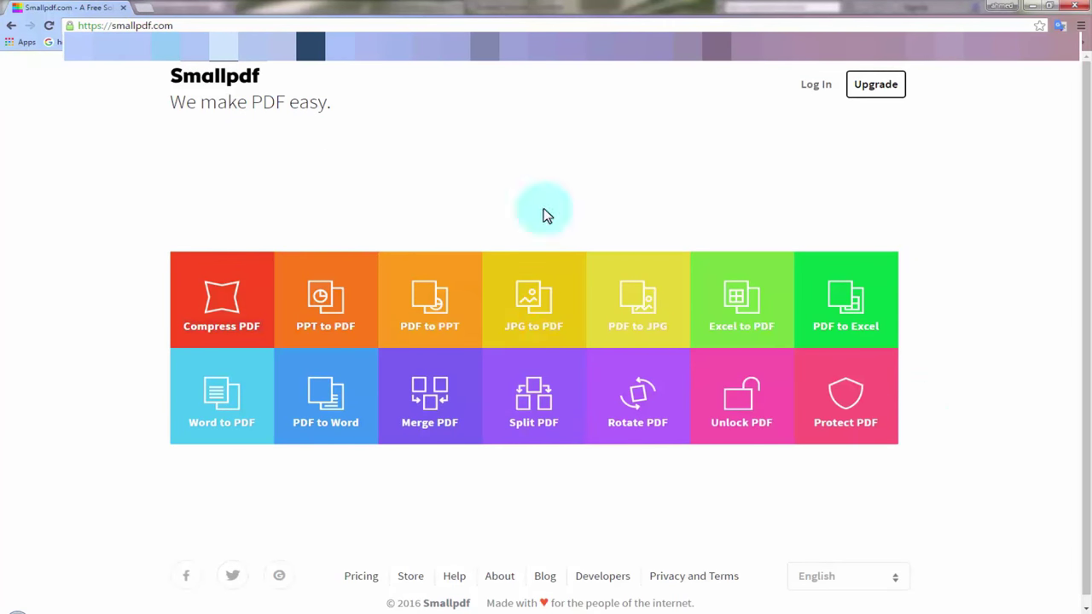
left_click(537, 309)
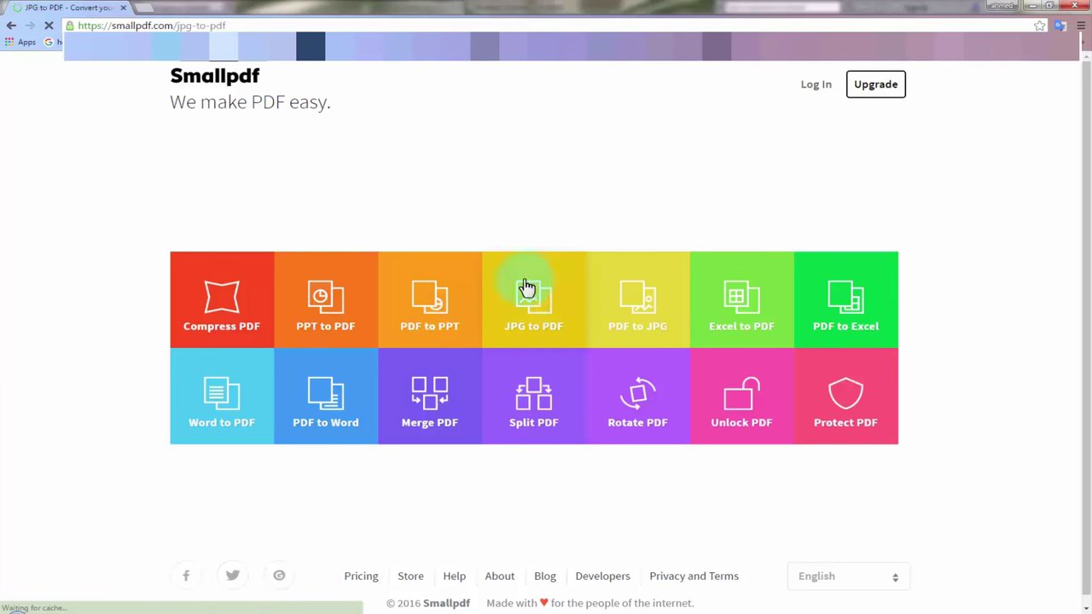
scroll(660, 407, "down", 1)
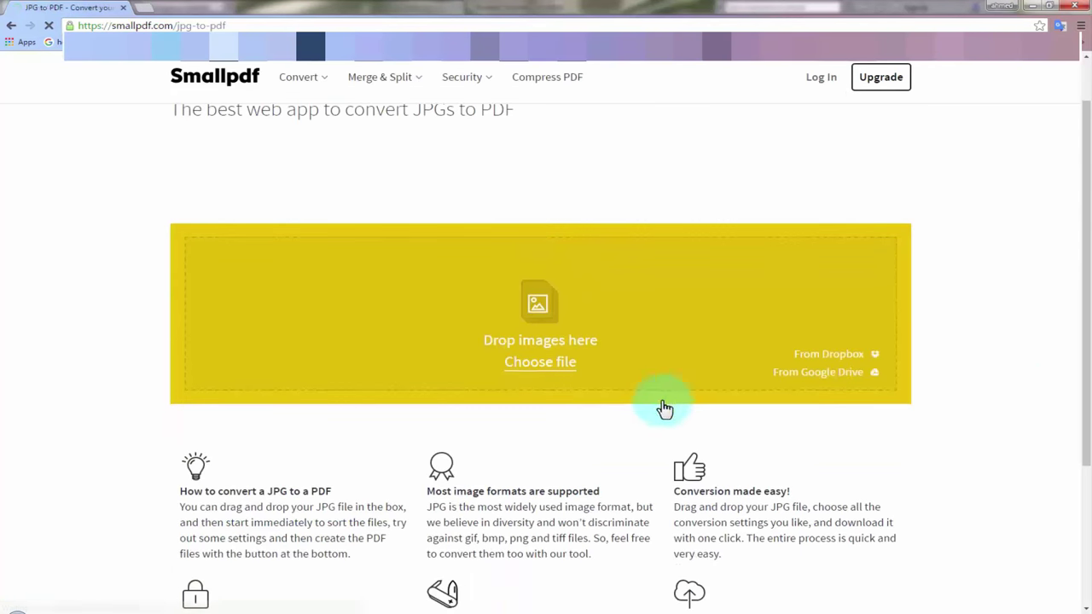
Step: Upload the lion picture images (14).jpg from the black folder to the converter
left_click(533, 376)
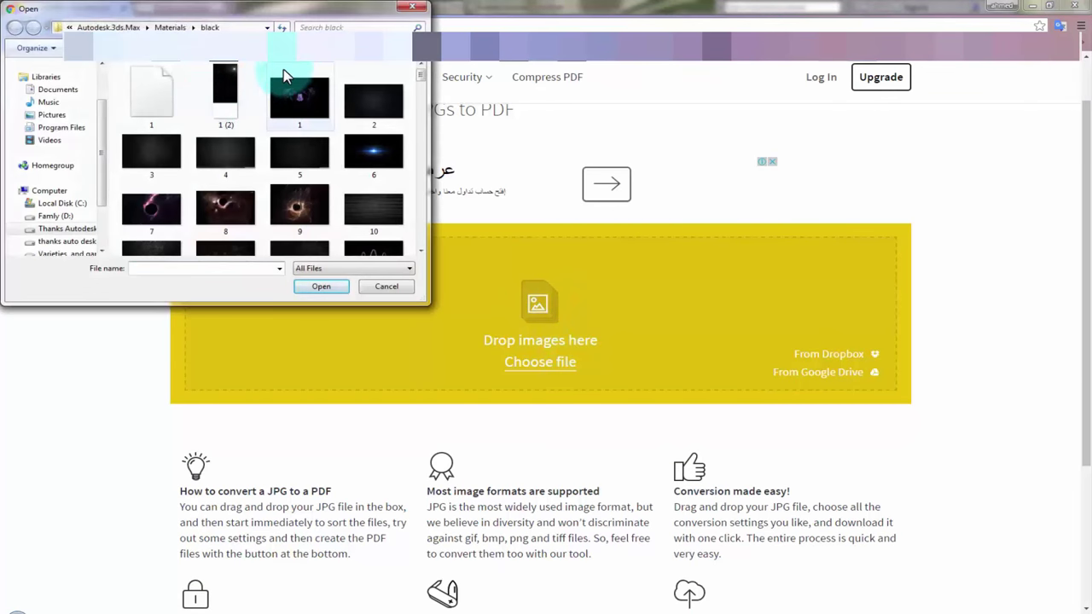
left_click_drag(420, 79, 418, 148)
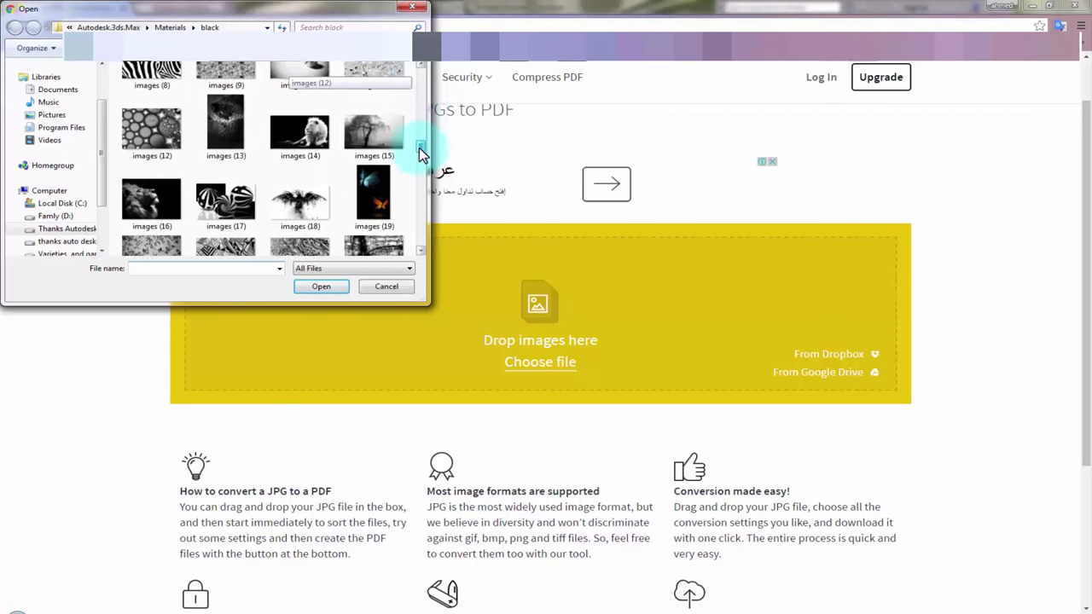
left_click(297, 129)
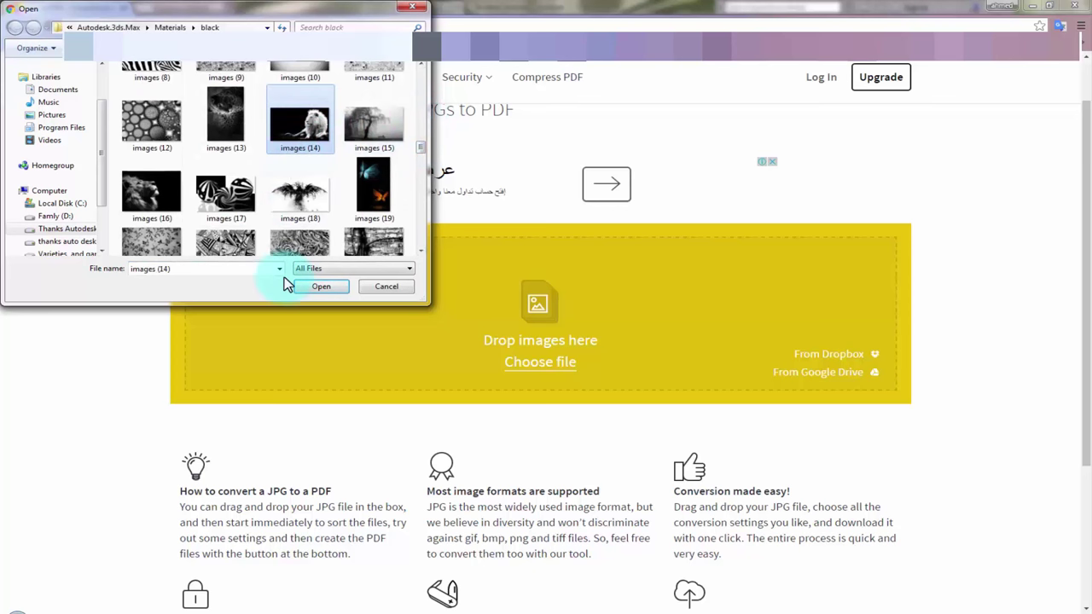
left_click(318, 286)
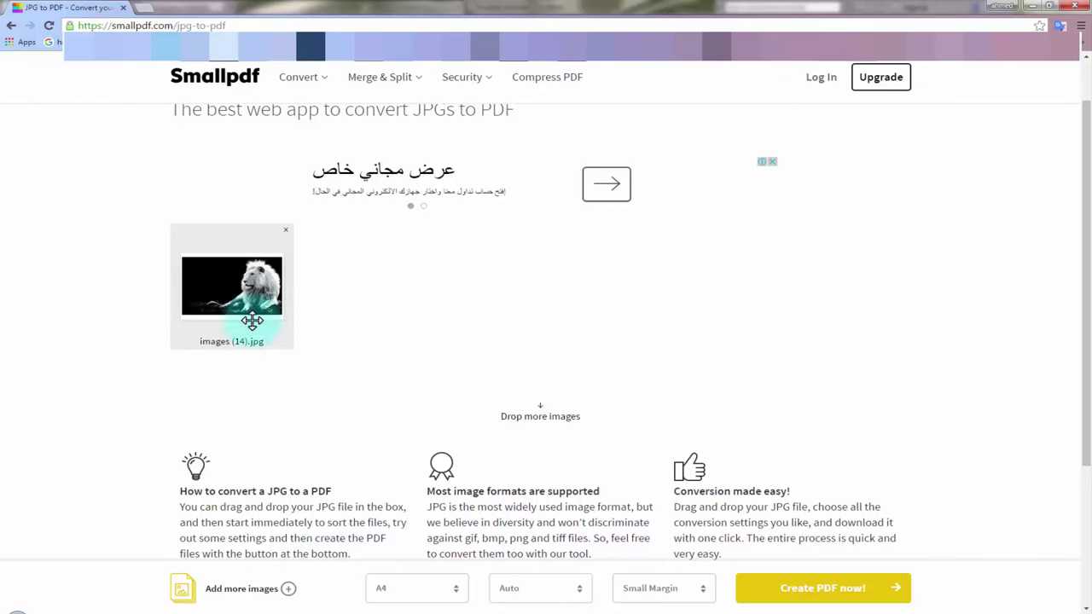
left_click(814, 595)
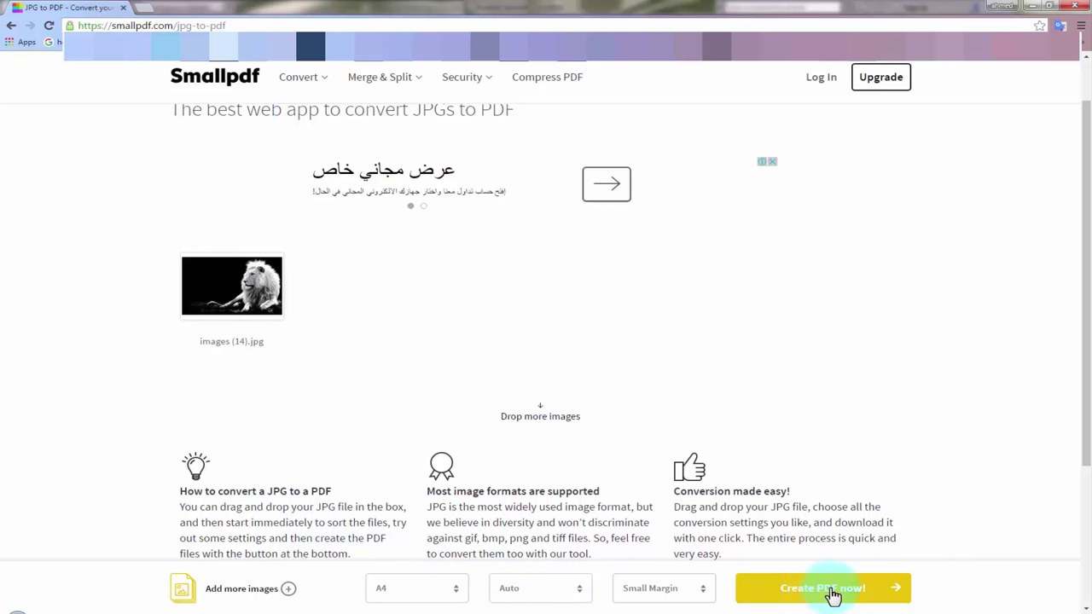
Step: Create the PDF and save images.pdf into auto desk\Autodesk.3ds.Max\Materials
left_click(834, 594)
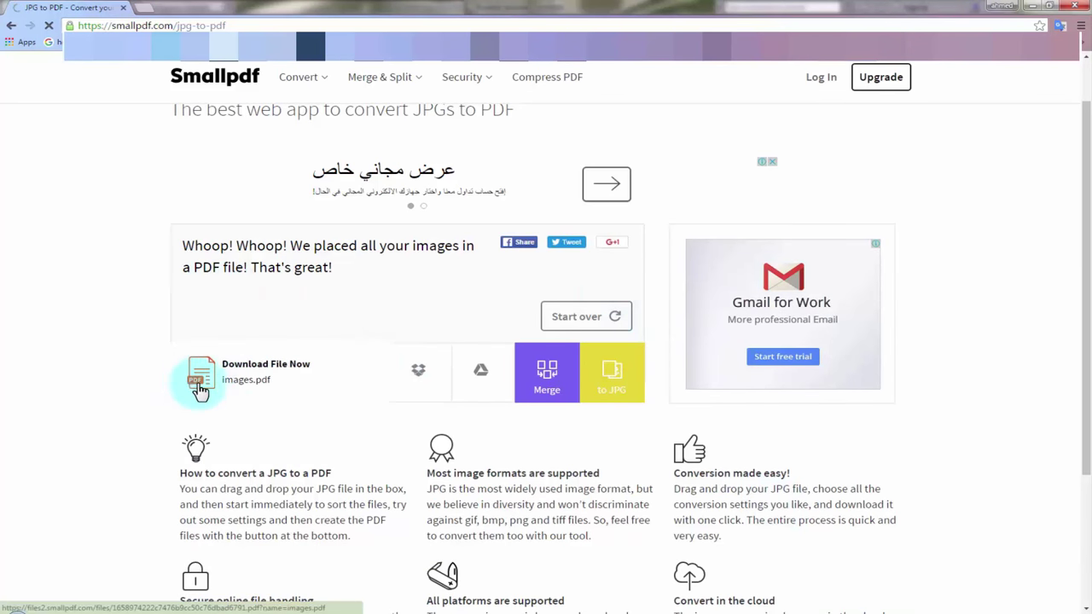
left_click(249, 375)
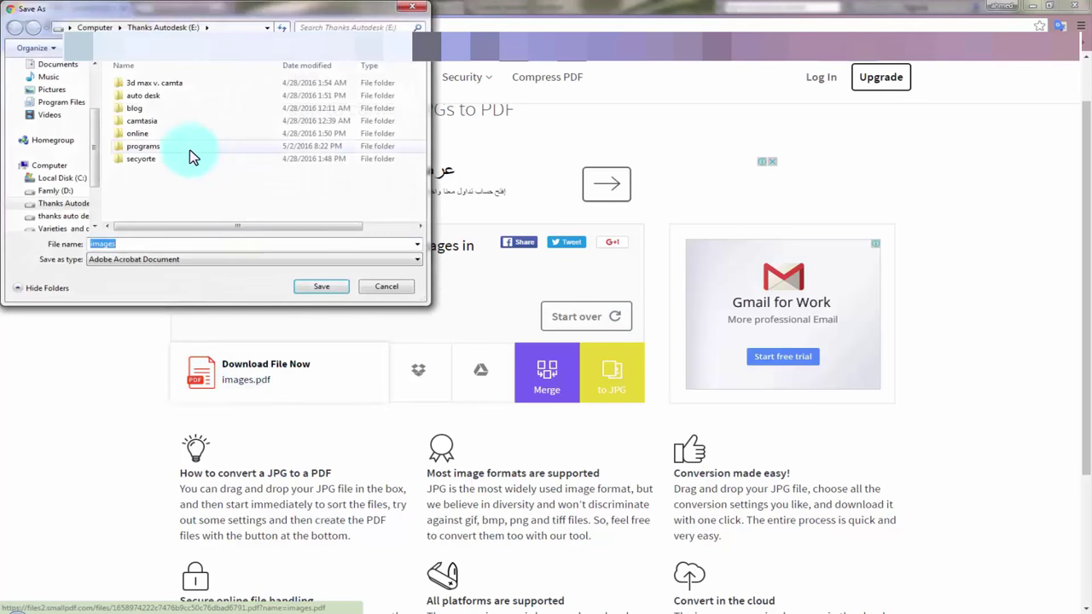
double_click(169, 96)
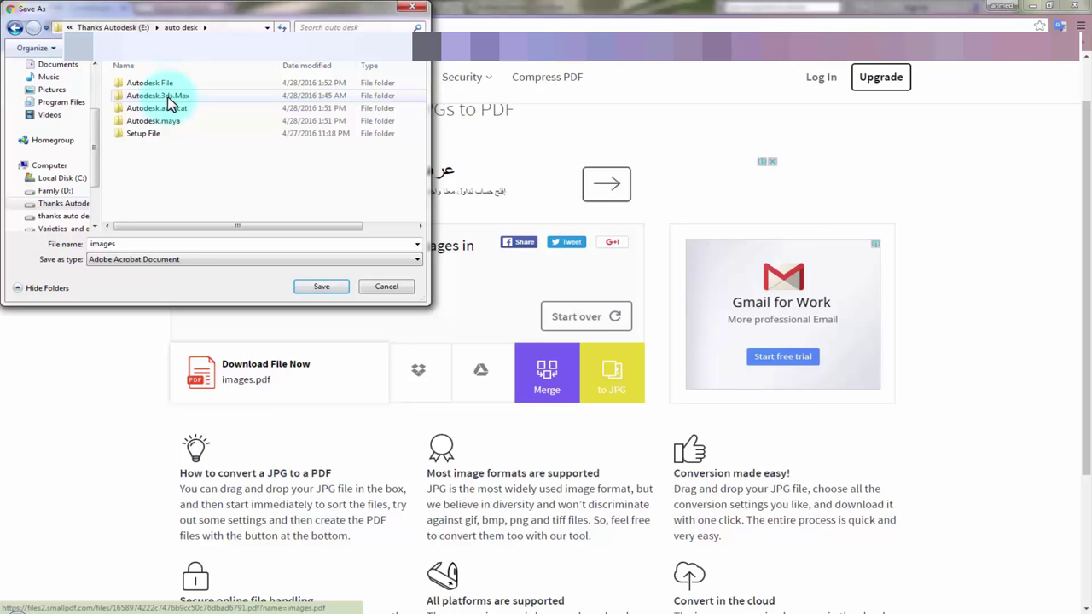
double_click(170, 96)
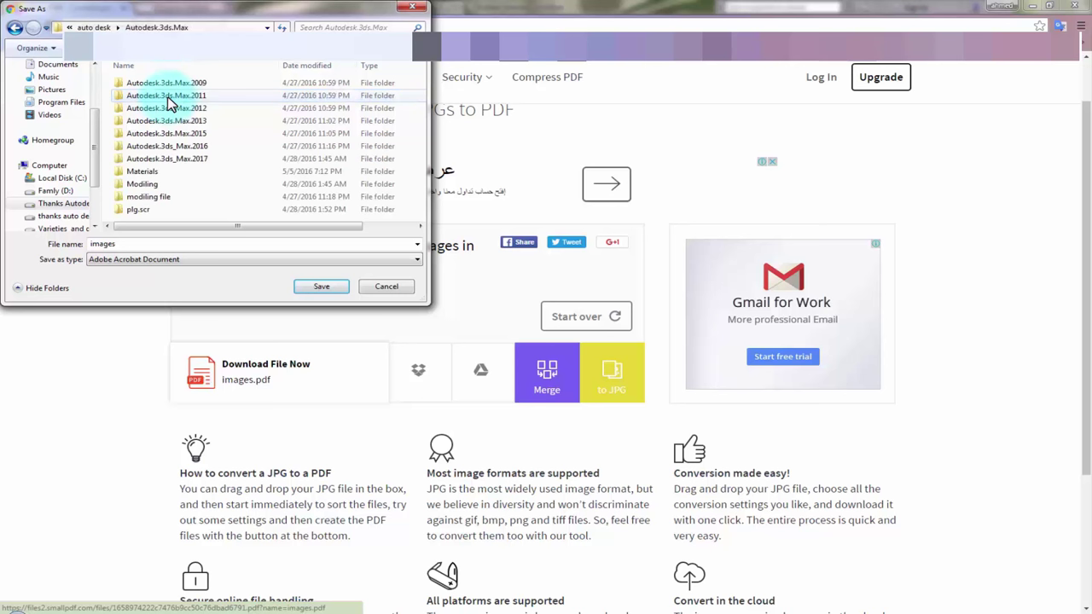
double_click(153, 174)
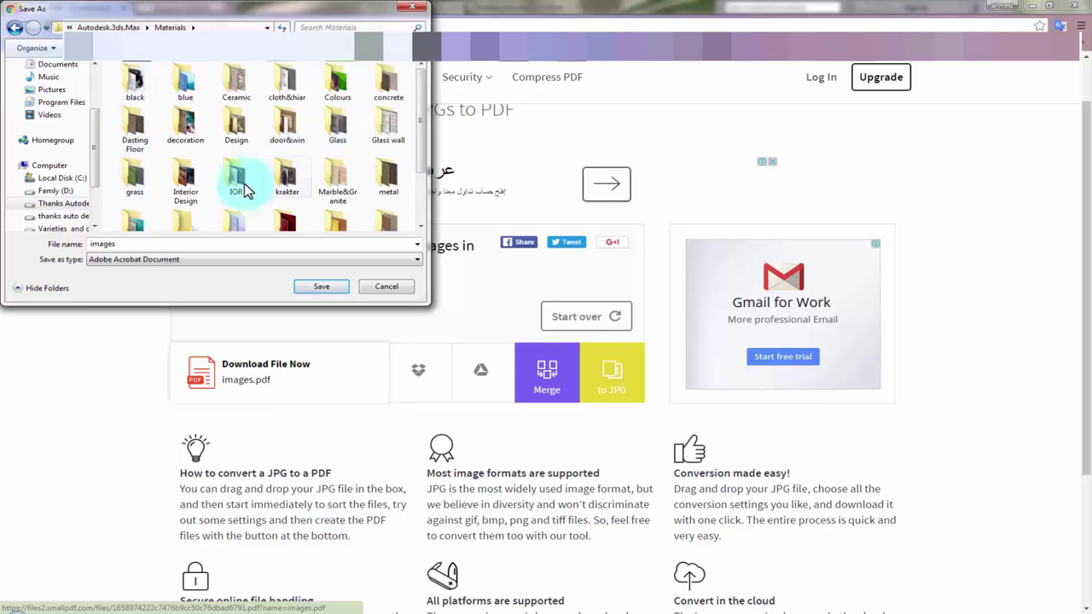
left_click(312, 287)
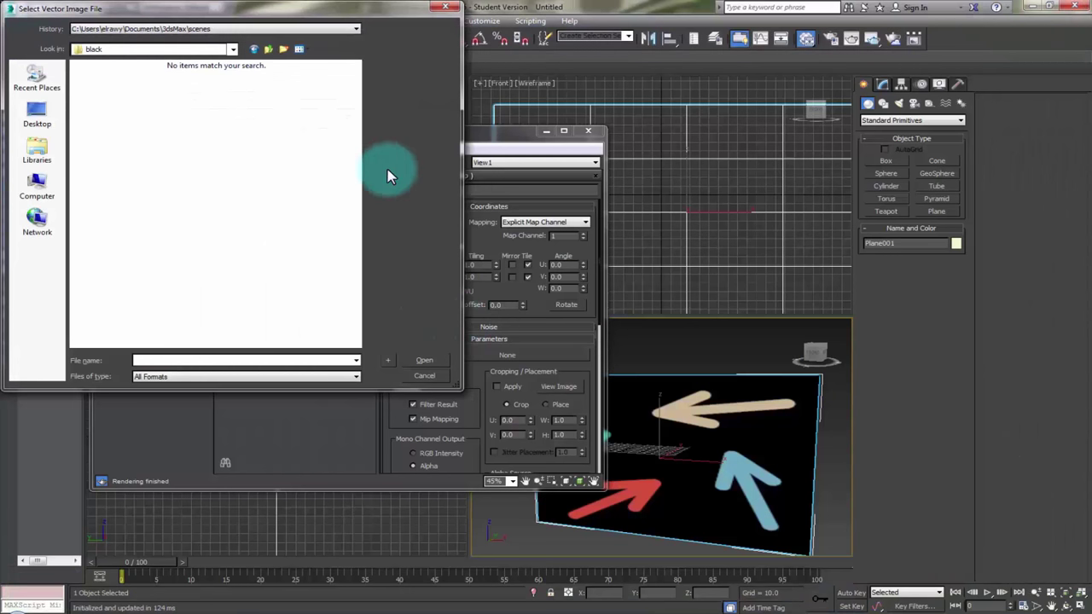
Step: Load images.pdf from the Materials folder as Map #11's vector file
left_click(265, 50)
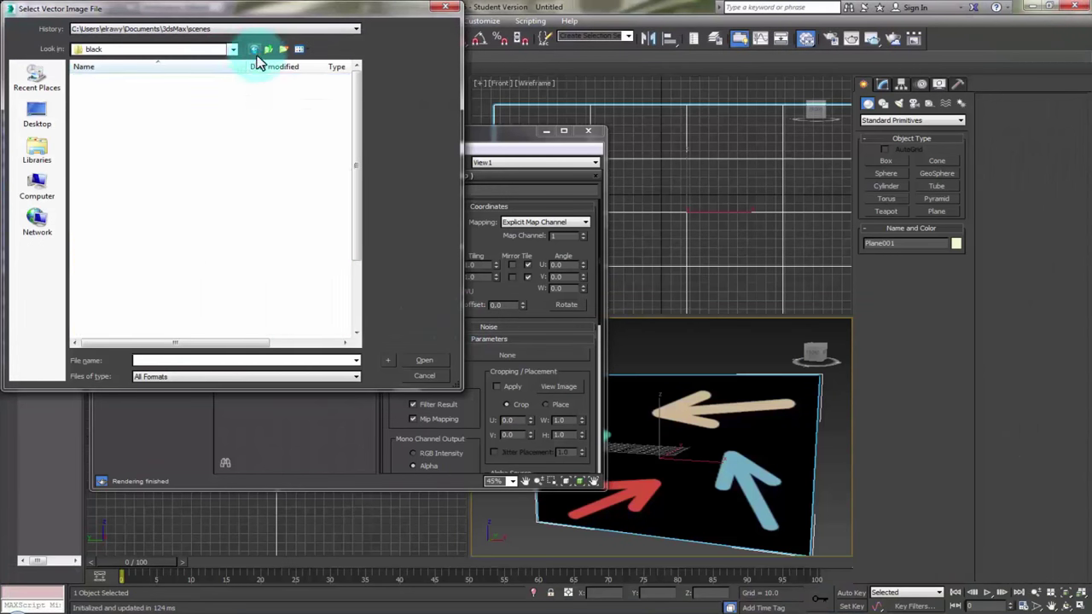
scroll(151, 245, "down", 2)
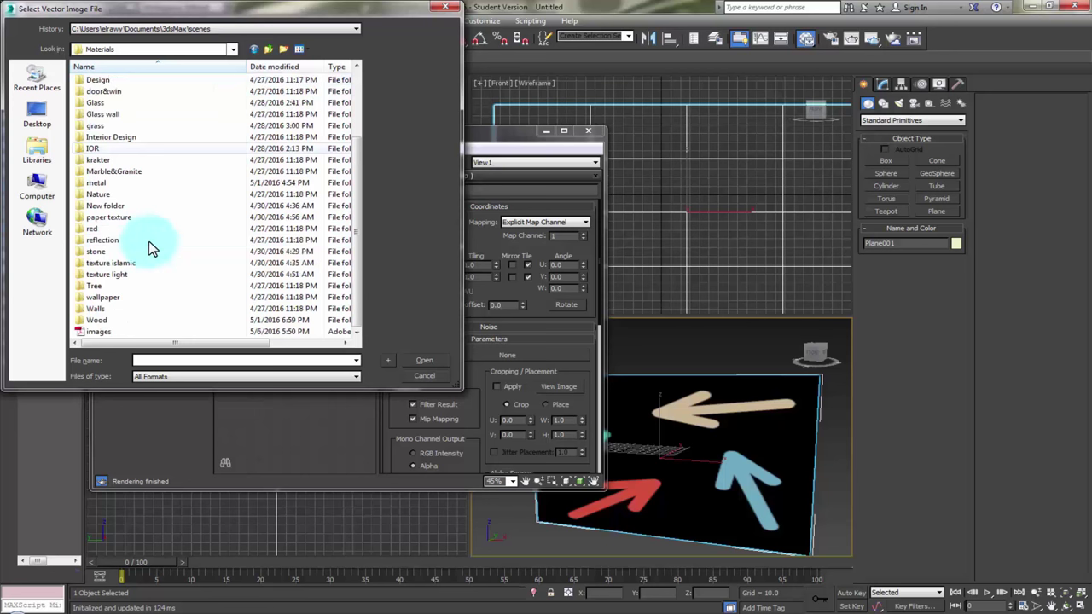
left_click(88, 335)
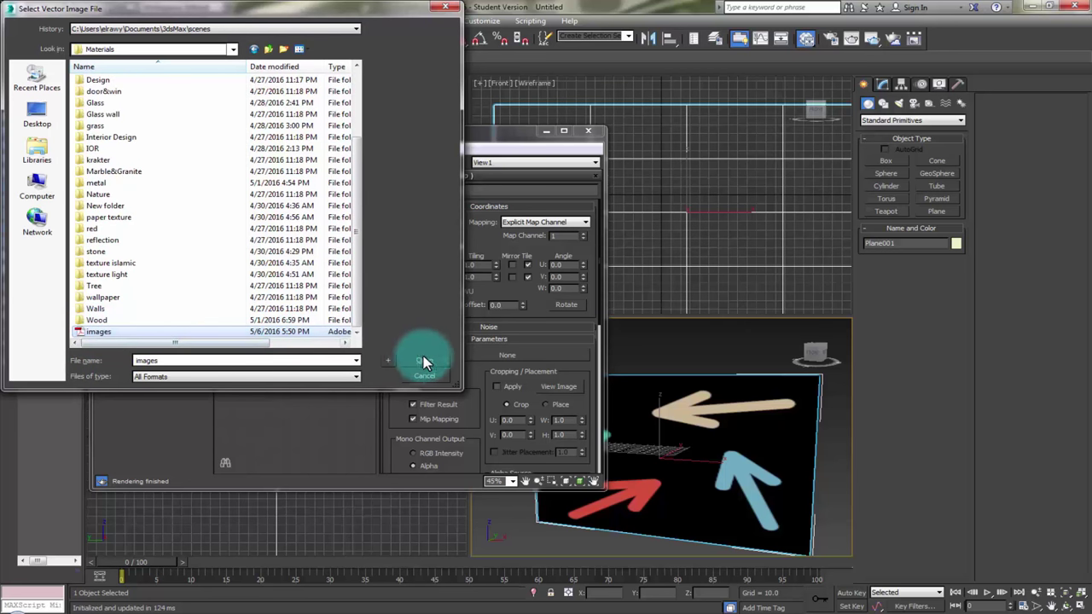
left_click(424, 362)
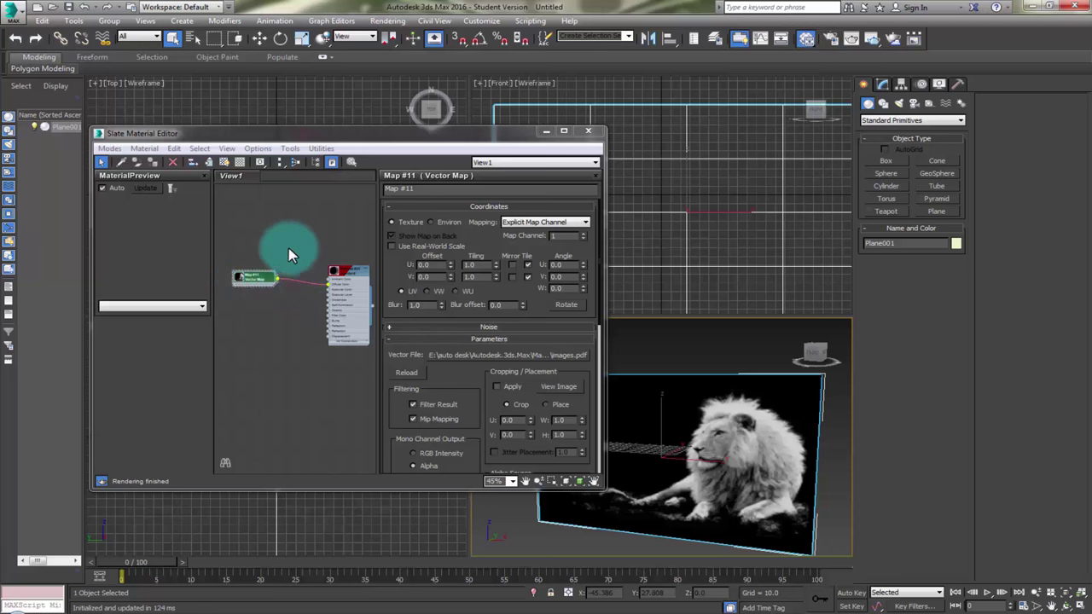
left_click_drag(288, 248, 248, 320)
left_click(253, 282)
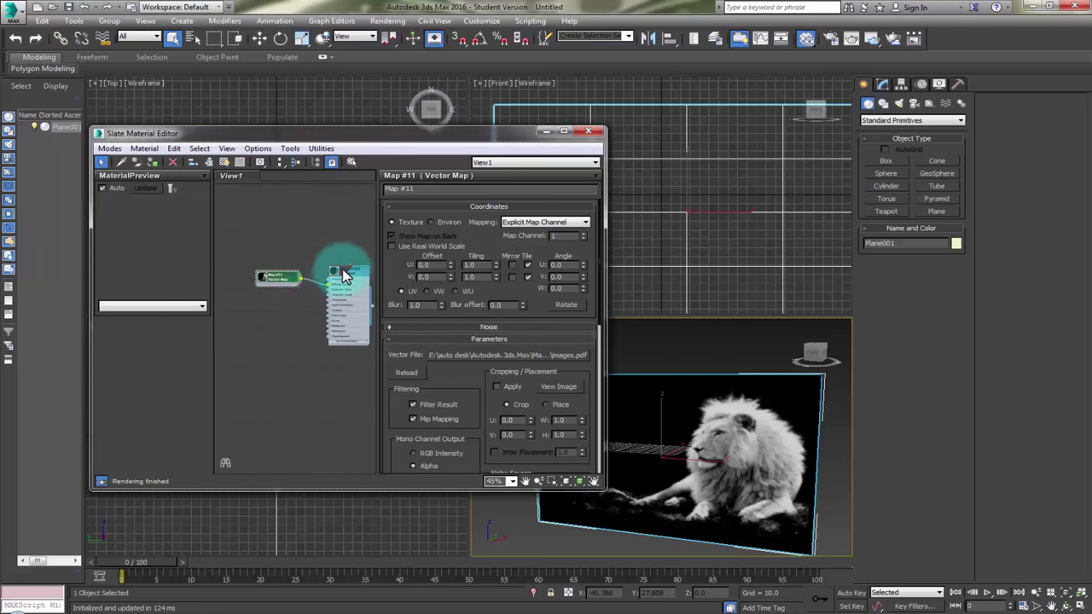
left_click_drag(310, 254, 279, 277)
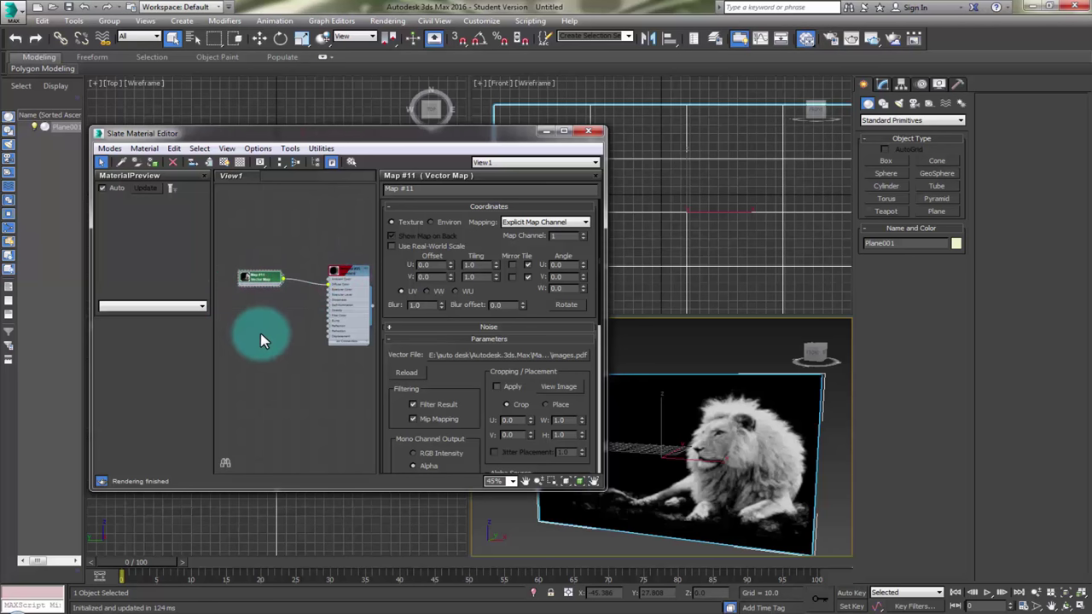
left_click(278, 273)
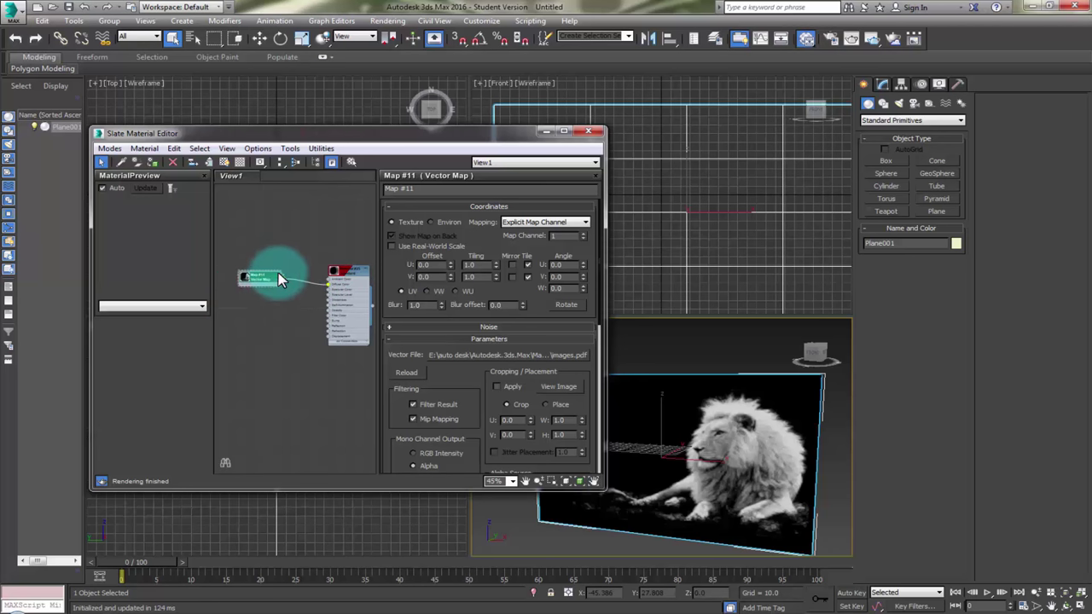